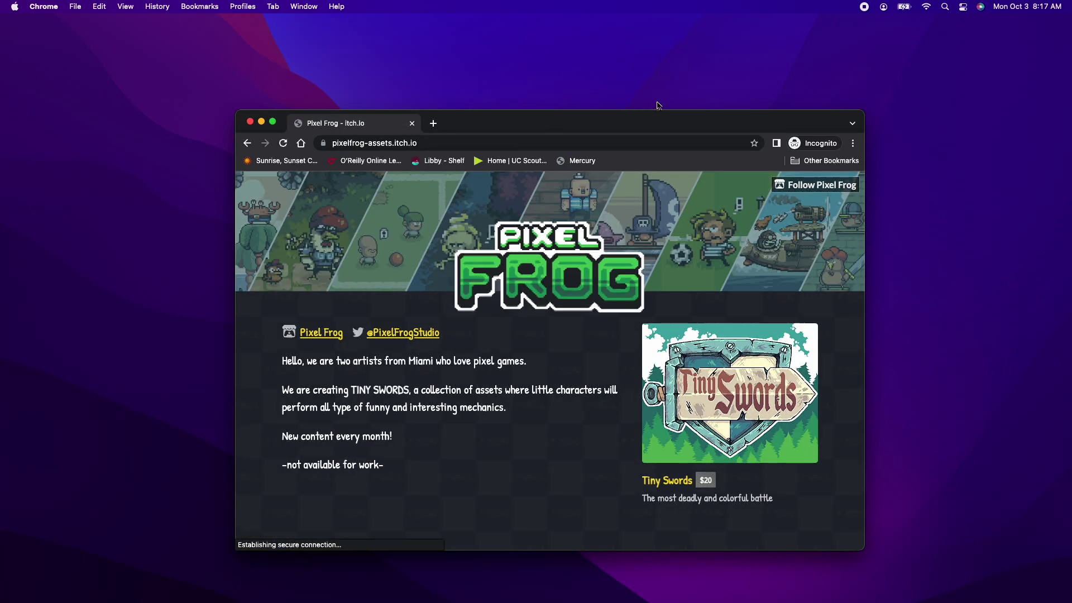
- Move the browser to Desktop 2 and open Pixel Frog's Treasure Hunters asset page
{"action": "left_click_drag", "start_coordinate": [644, 121], "coordinate": [612, 35]}
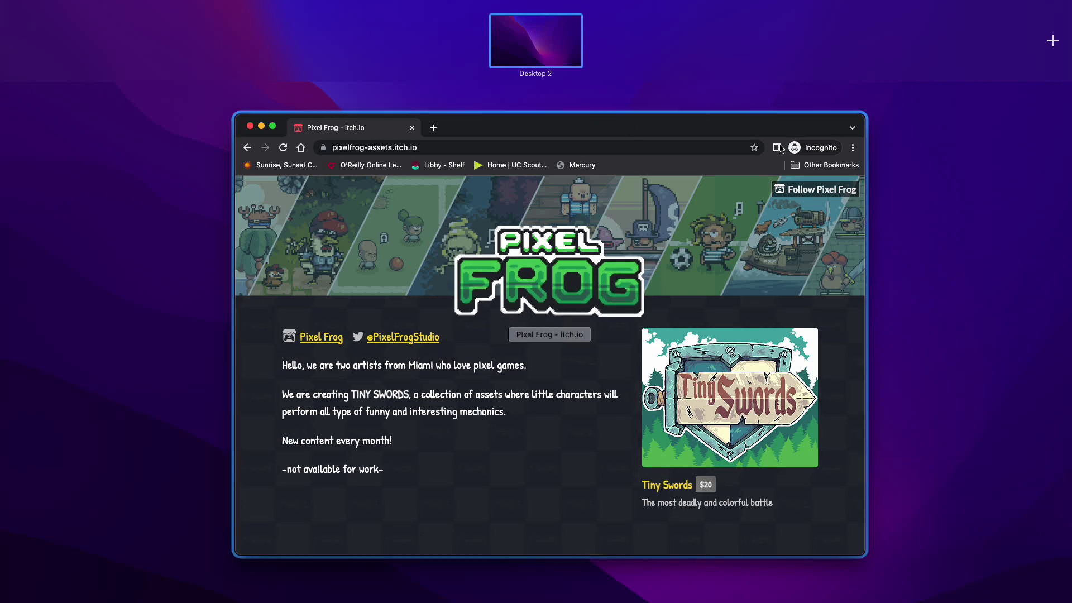
{"action": "left_click", "coordinate": [921, 160]}
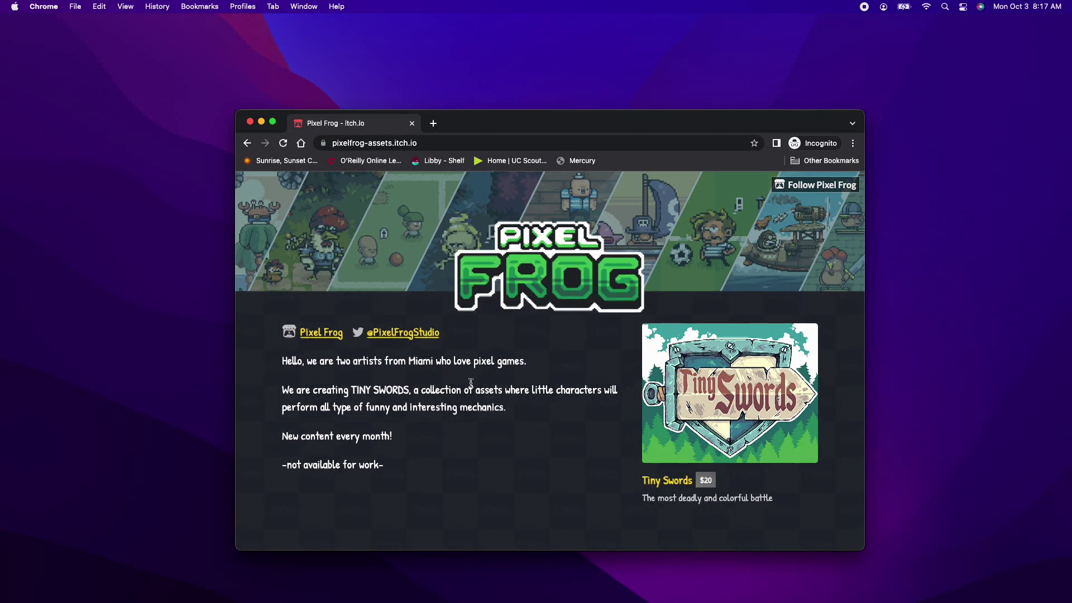
{"action": "scroll", "coordinate": [471, 382], "scroll_direction": "down", "scroll_amount": 2}
{"action": "scroll", "coordinate": [471, 383], "scroll_direction": "down", "scroll_amount": 3}
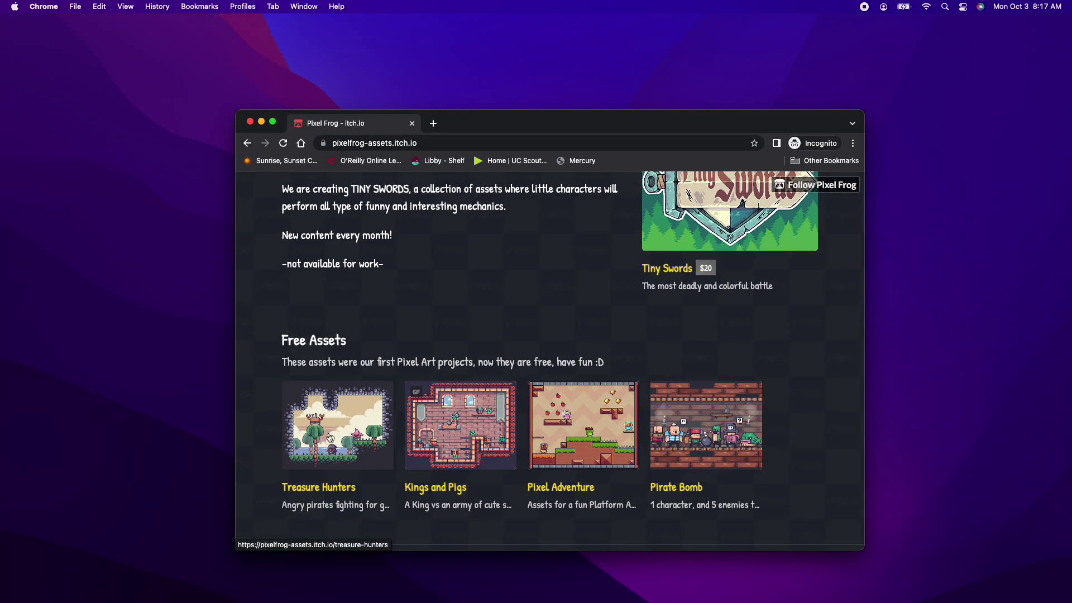
{"action": "left_click", "coordinate": [341, 428]}
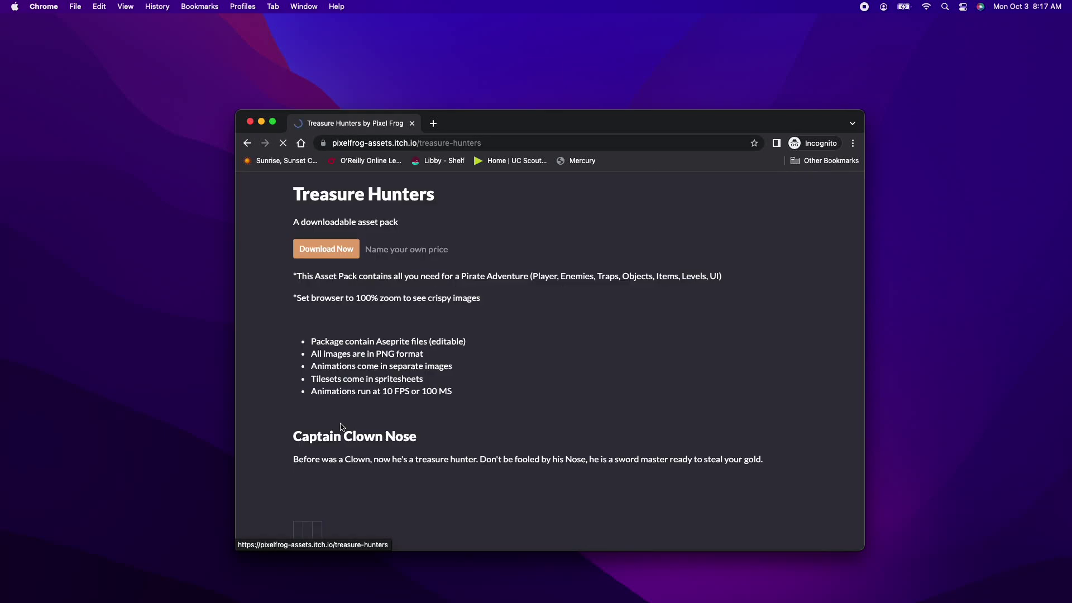
{"action": "scroll", "coordinate": [498, 365], "scroll_direction": "down", "scroll_amount": 1}
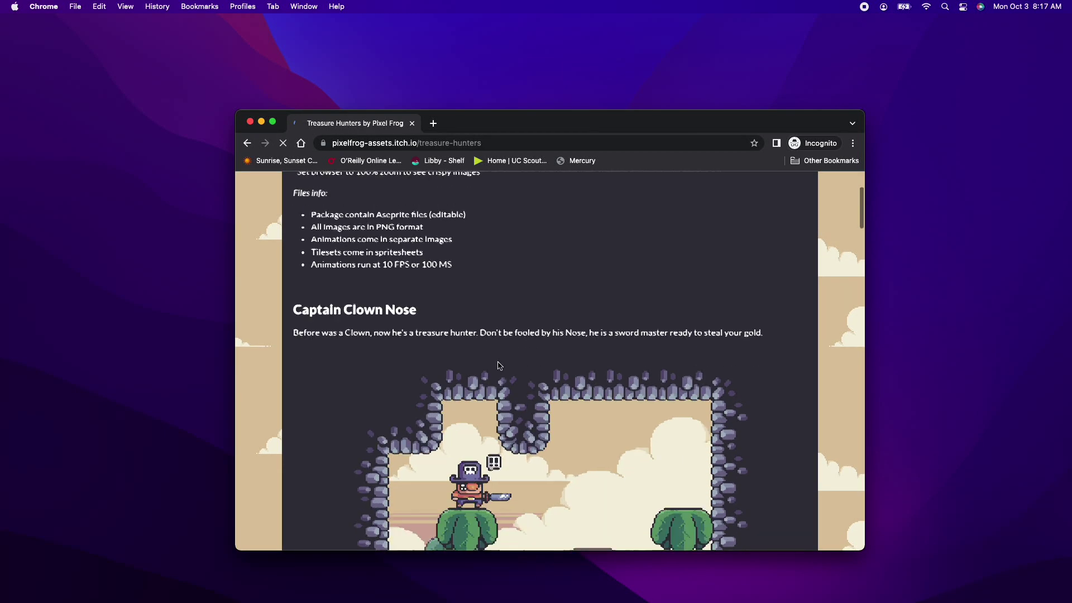
{"action": "scroll", "coordinate": [498, 365], "scroll_direction": "down", "scroll_amount": 3}
{"action": "scroll", "coordinate": [497, 366], "scroll_direction": "down", "scroll_amount": 2}
{"action": "scroll", "coordinate": [498, 365], "scroll_direction": "down", "scroll_amount": 4}
{"action": "scroll", "coordinate": [498, 361], "scroll_direction": "down", "scroll_amount": 3}
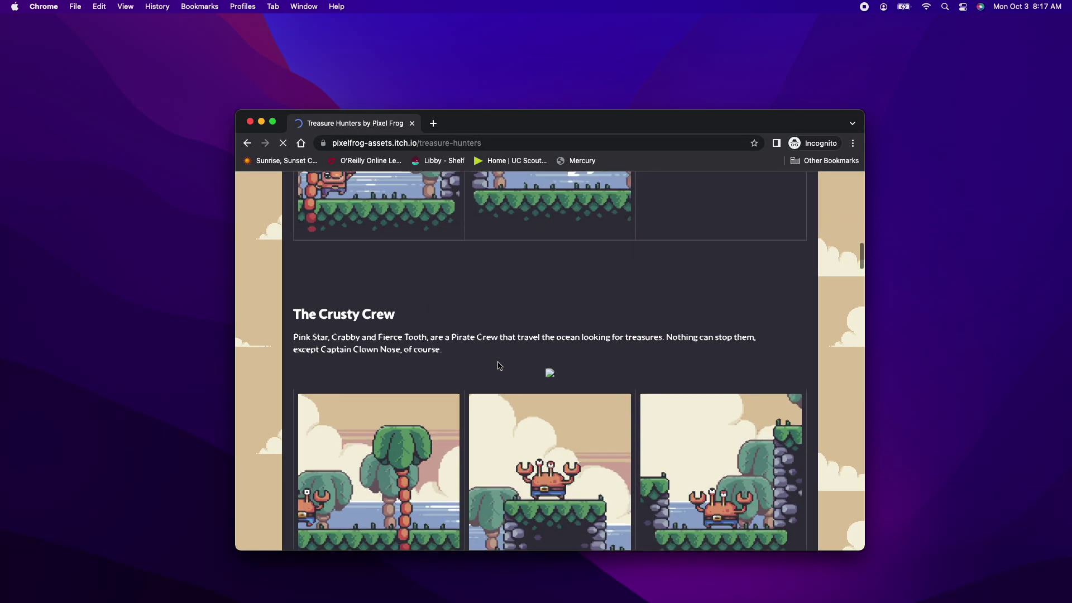
{"action": "scroll", "coordinate": [497, 362], "scroll_direction": "down", "scroll_amount": 2}
{"action": "scroll", "coordinate": [498, 361], "scroll_direction": "down", "scroll_amount": 2}
{"action": "scroll", "coordinate": [498, 360], "scroll_direction": "down", "scroll_amount": 2}
{"action": "scroll", "coordinate": [497, 362], "scroll_direction": "down", "scroll_amount": 4}
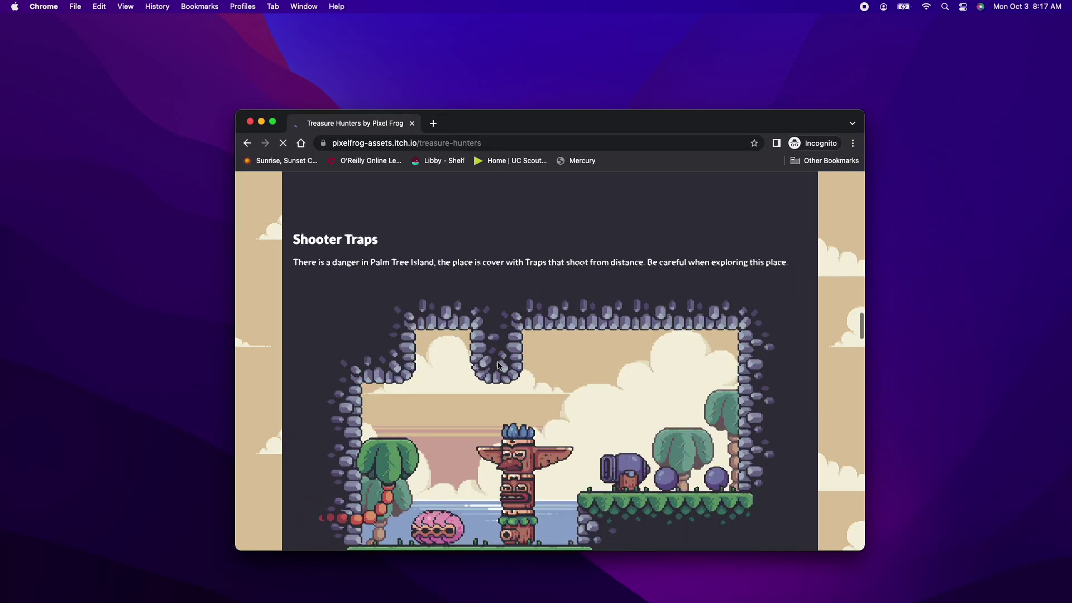
{"action": "scroll", "coordinate": [498, 361], "scroll_direction": "down", "scroll_amount": 1}
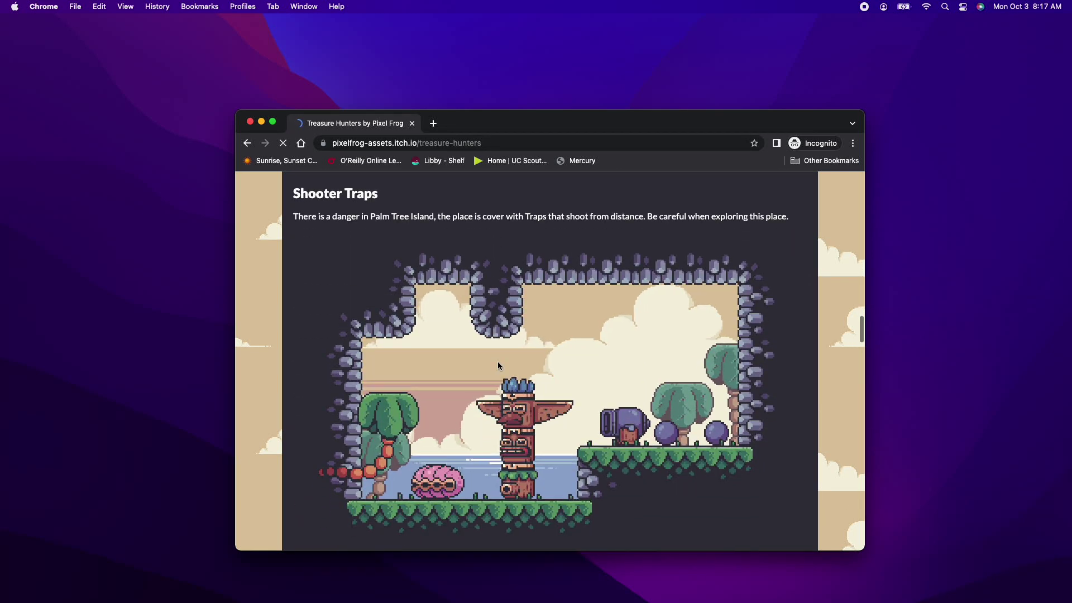
- Copy the Shooter Traps island scene image via its context menu
{"action": "right_click", "coordinate": [570, 366]}
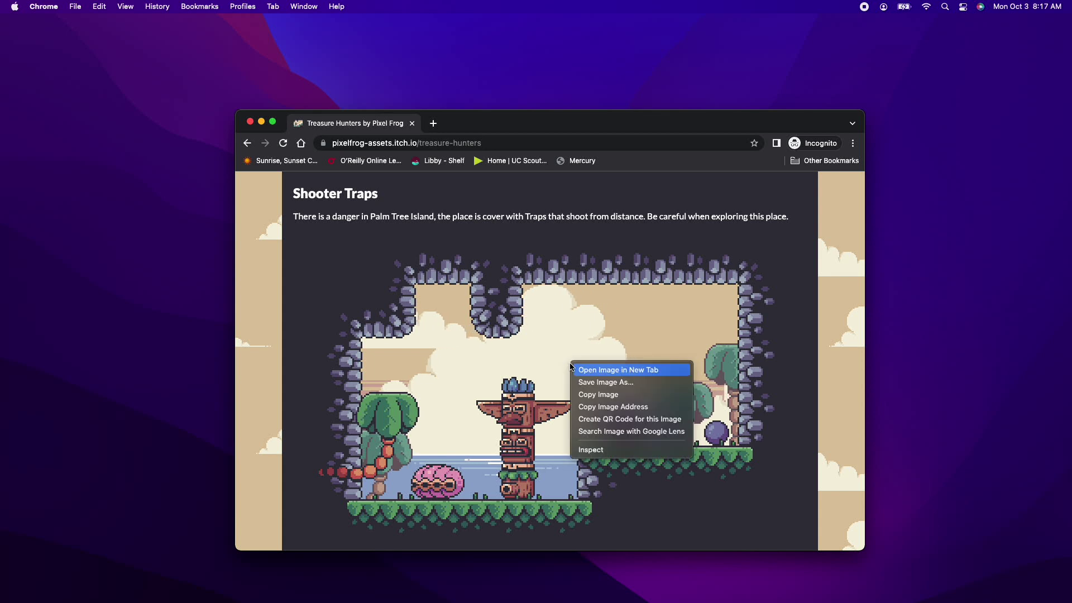
{"action": "left_click", "coordinate": [609, 395]}
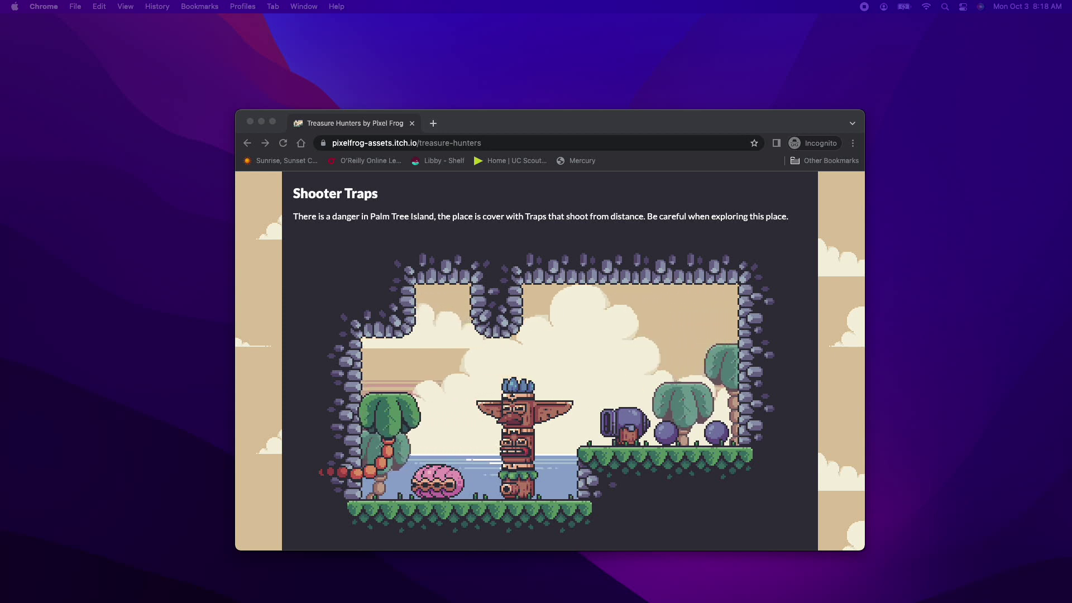
- Dismiss Preview's open-file window and create a new image from the clipboard
{"action": "left_click", "coordinate": [684, 319]}
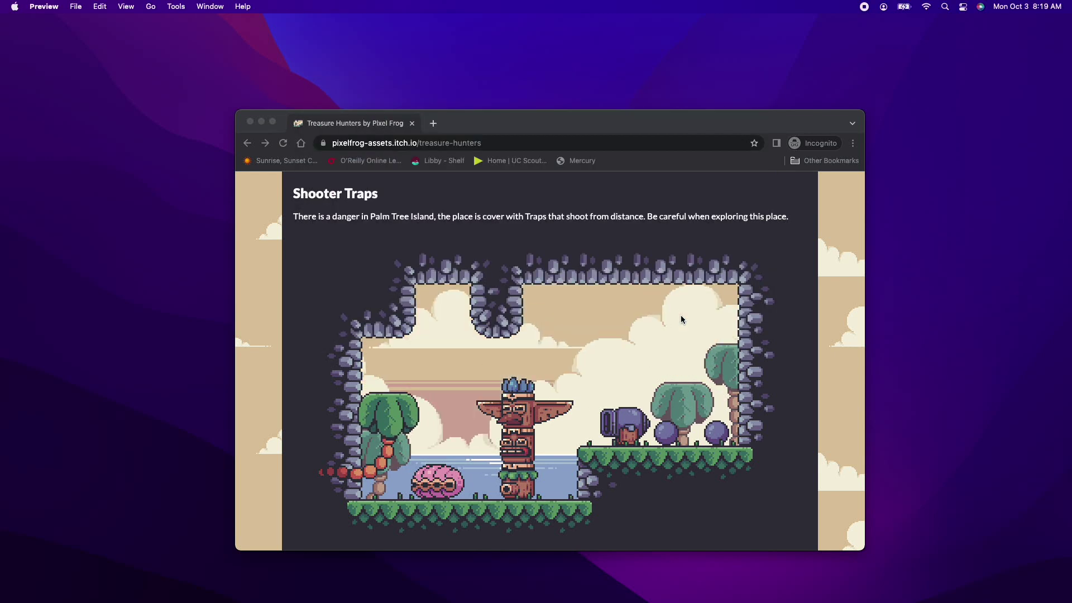
{"action": "left_click", "coordinate": [54, 8]}
{"action": "mouse_move", "coordinate": [76, 6]}
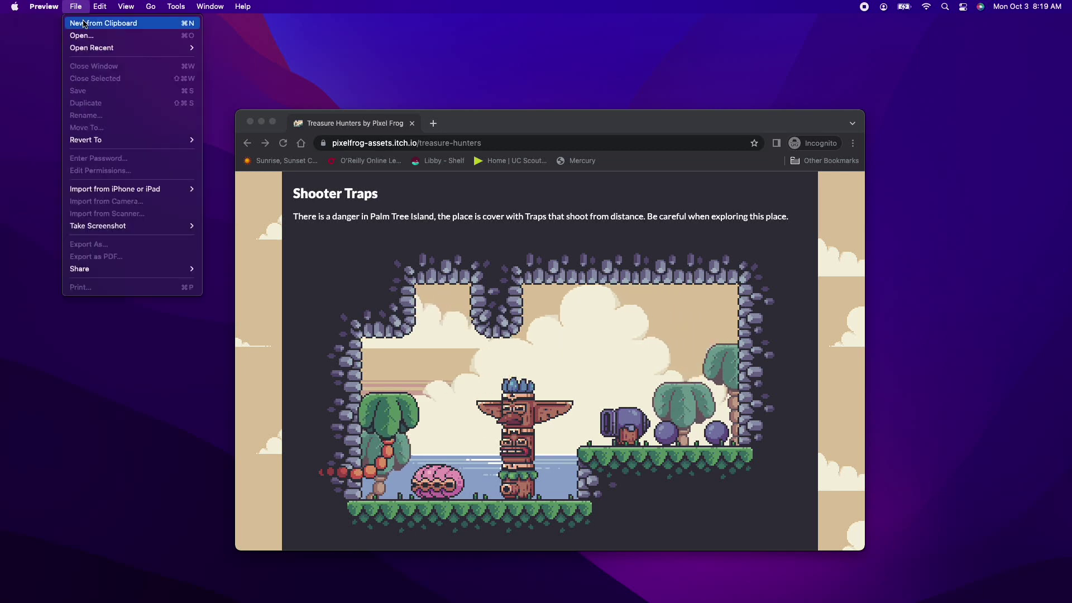
{"action": "left_click", "coordinate": [84, 23]}
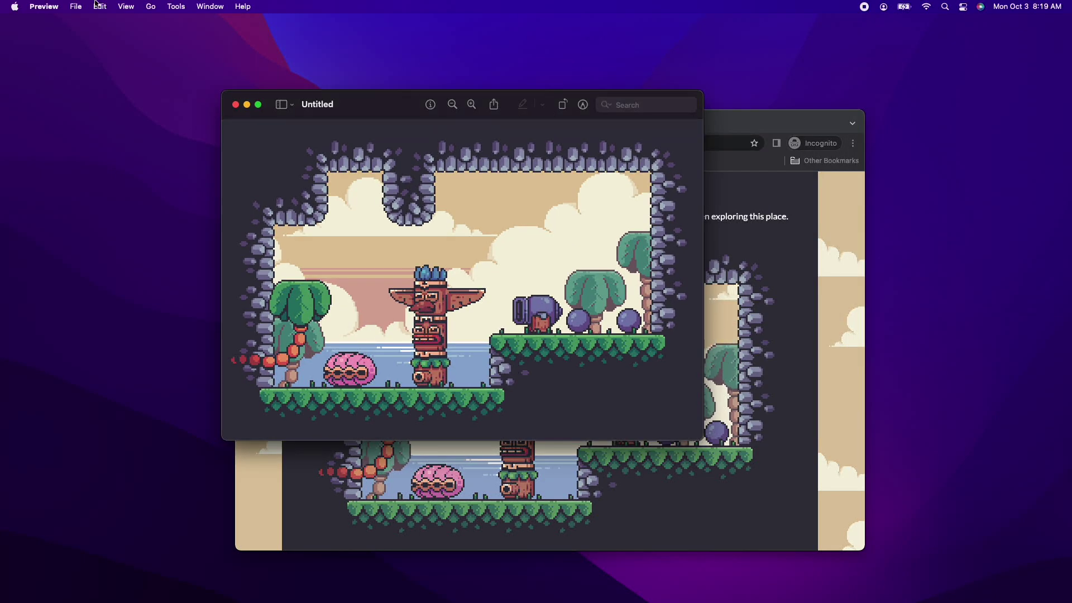
{"action": "left_click", "coordinate": [76, 6]}
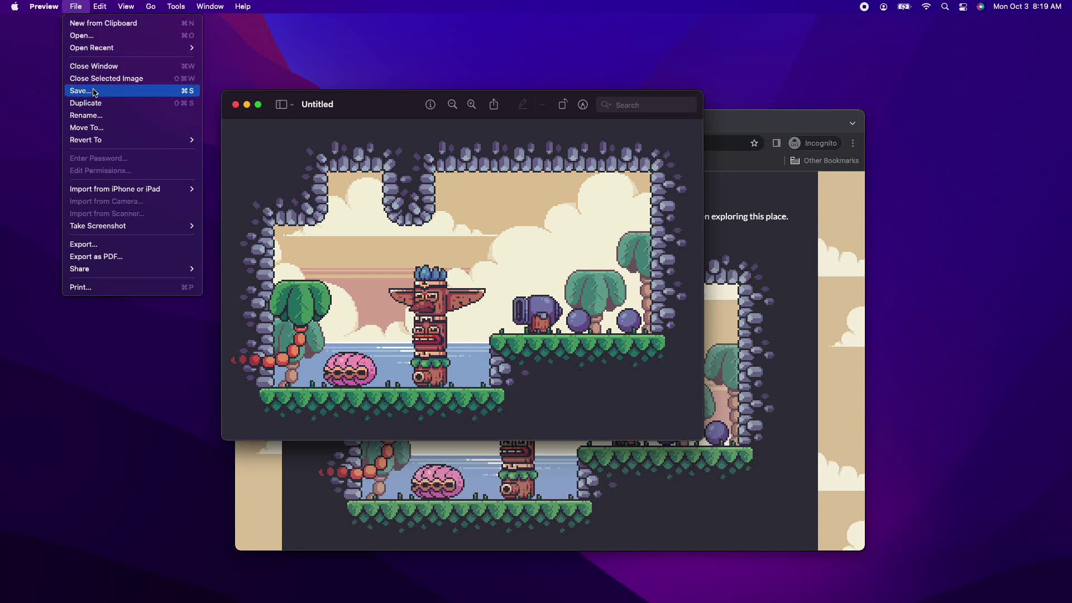
- Save the image as background1 PNG in a new pinkie_assets folder on the Desktop
{"action": "left_click", "coordinate": [94, 93]}
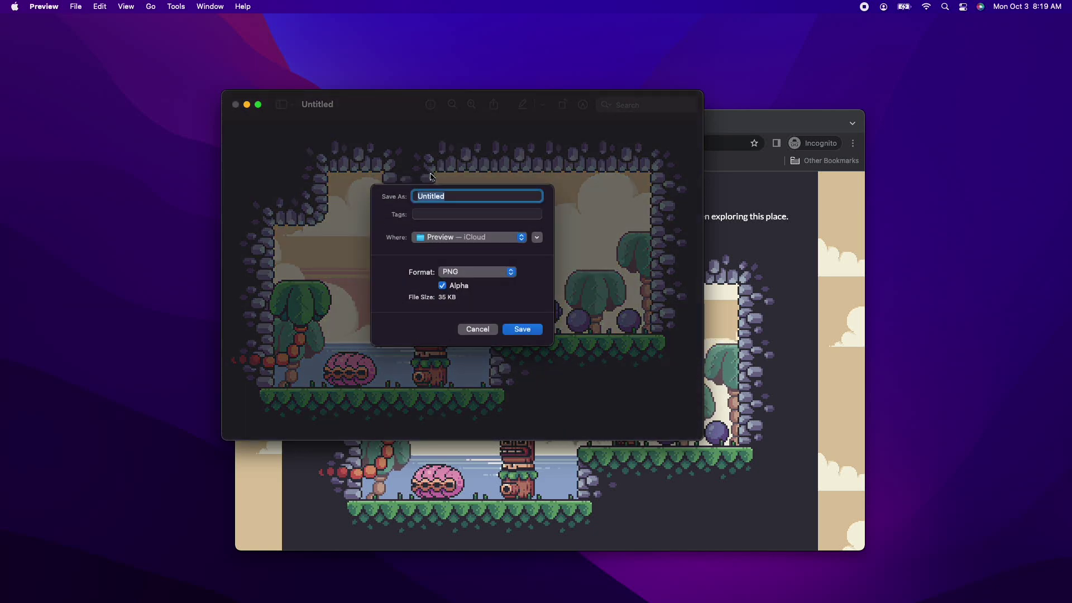
{"action": "left_click", "coordinate": [476, 237]}
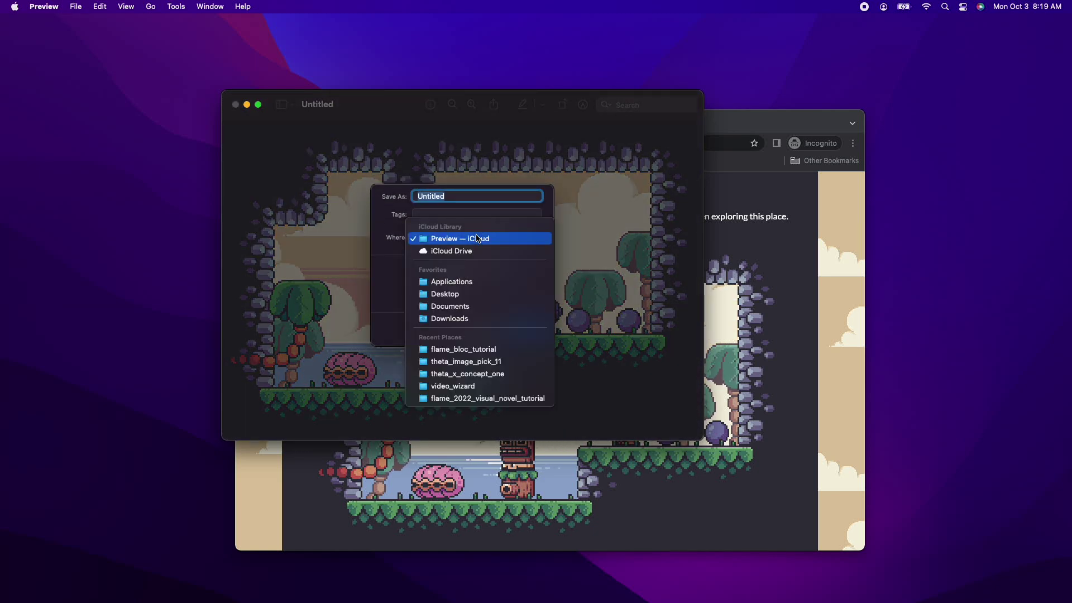
{"action": "left_click", "coordinate": [475, 295]}
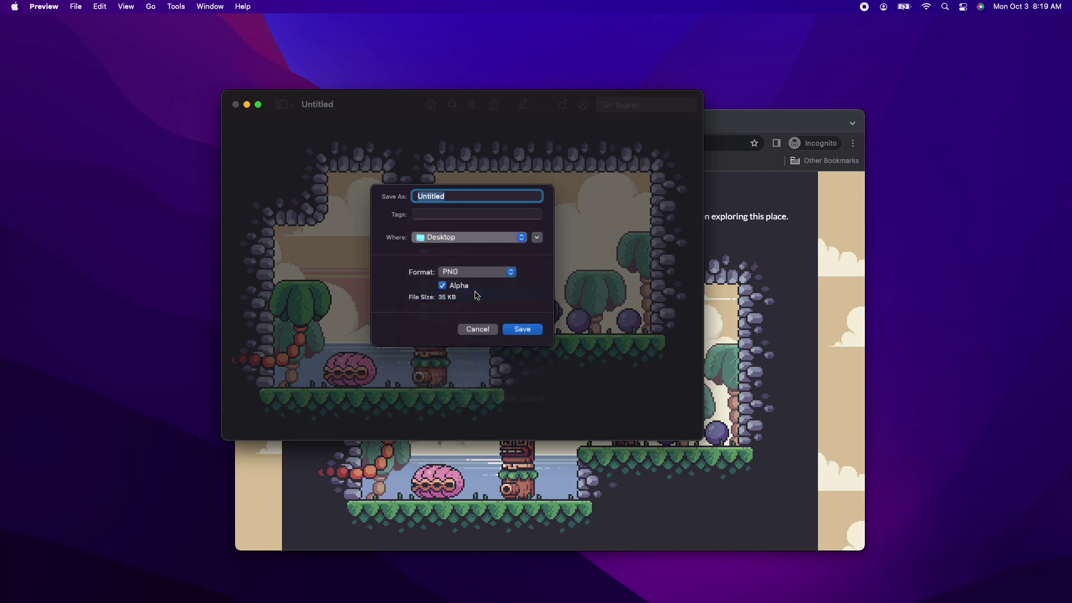
{"action": "left_click", "coordinate": [538, 238]}
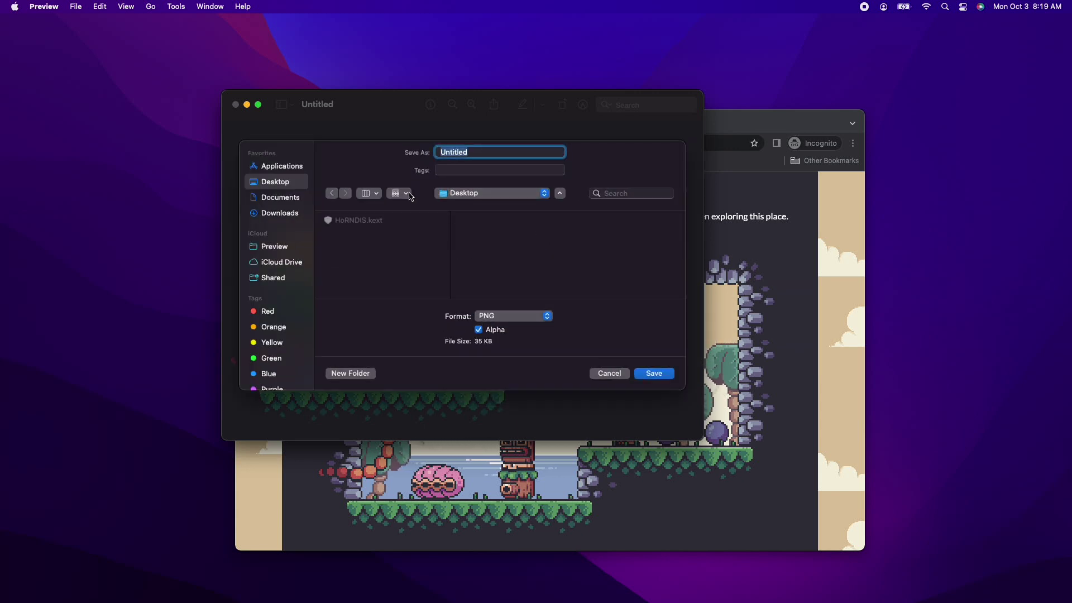
{"action": "left_click", "coordinate": [362, 375]}
{"action": "type", "text": "pinkie_assets"}
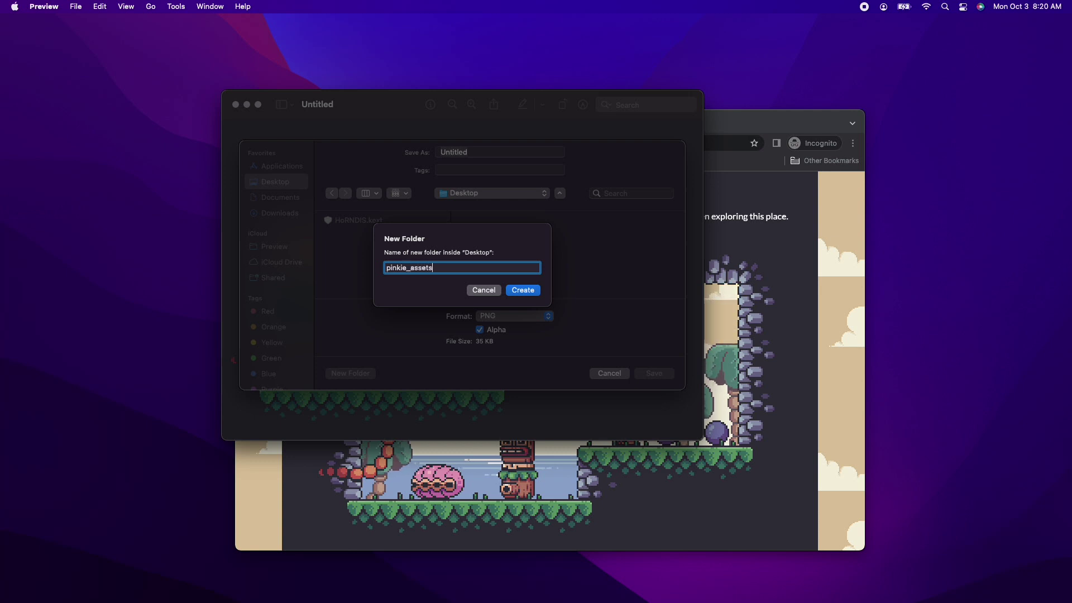
{"action": "key", "text": "Return"}
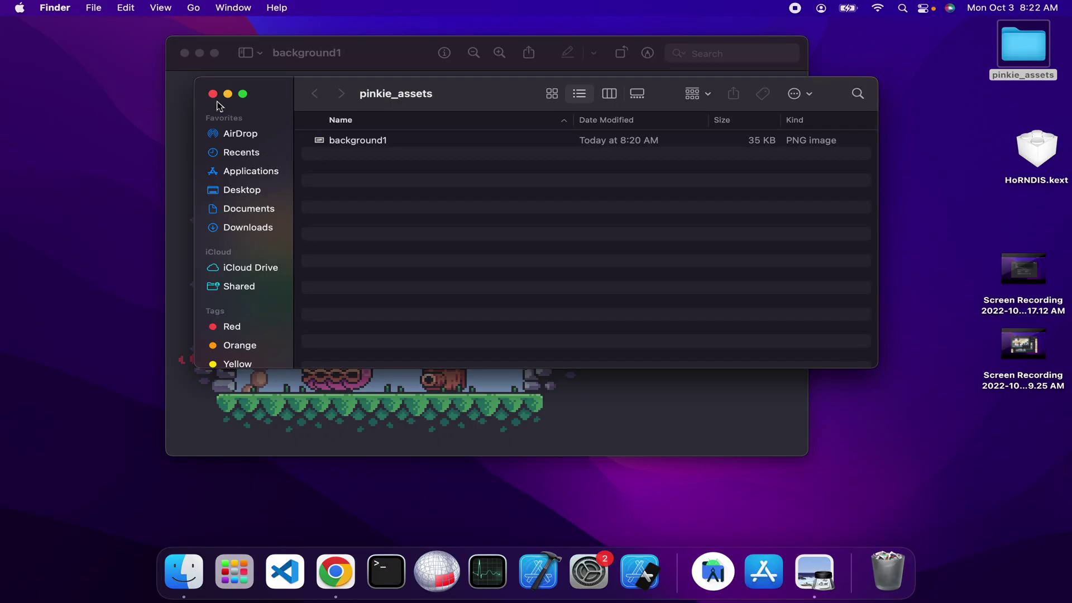
- Preview background1 from Finder, close it, and bring the itch.io browser window forward
{"action": "double_click", "coordinate": [356, 140]}
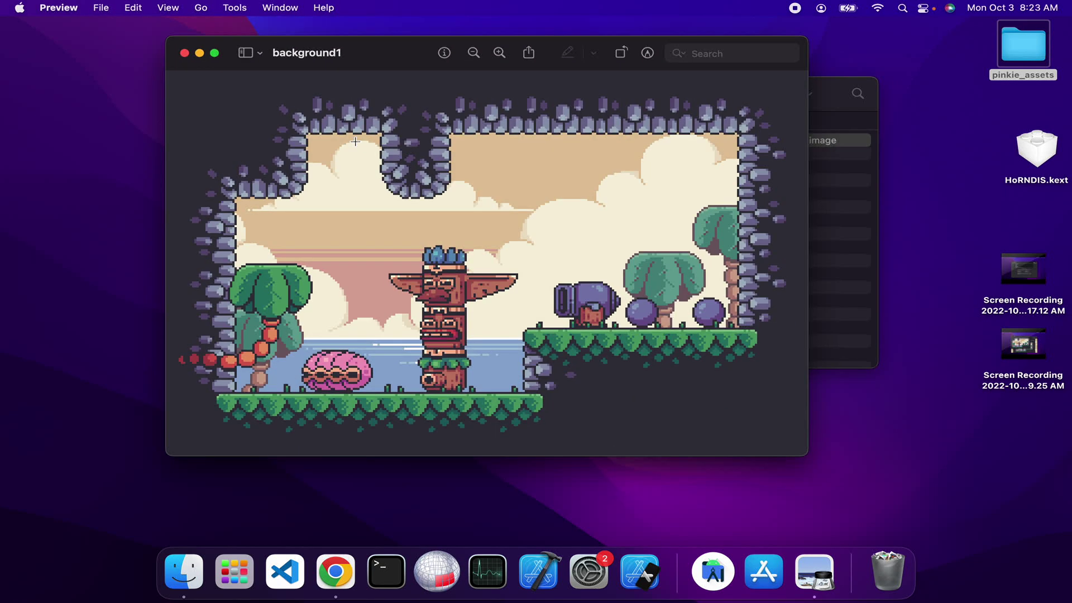
{"action": "left_click", "coordinate": [184, 53]}
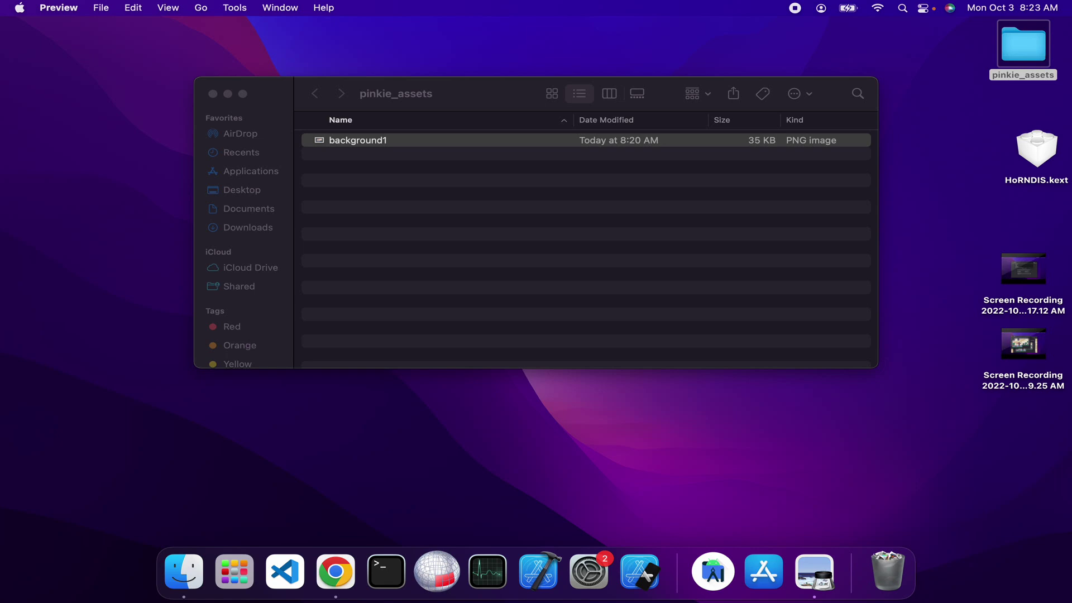
{"action": "left_click_drag", "start_coordinate": [108, 351], "coordinate": [505, 22]}
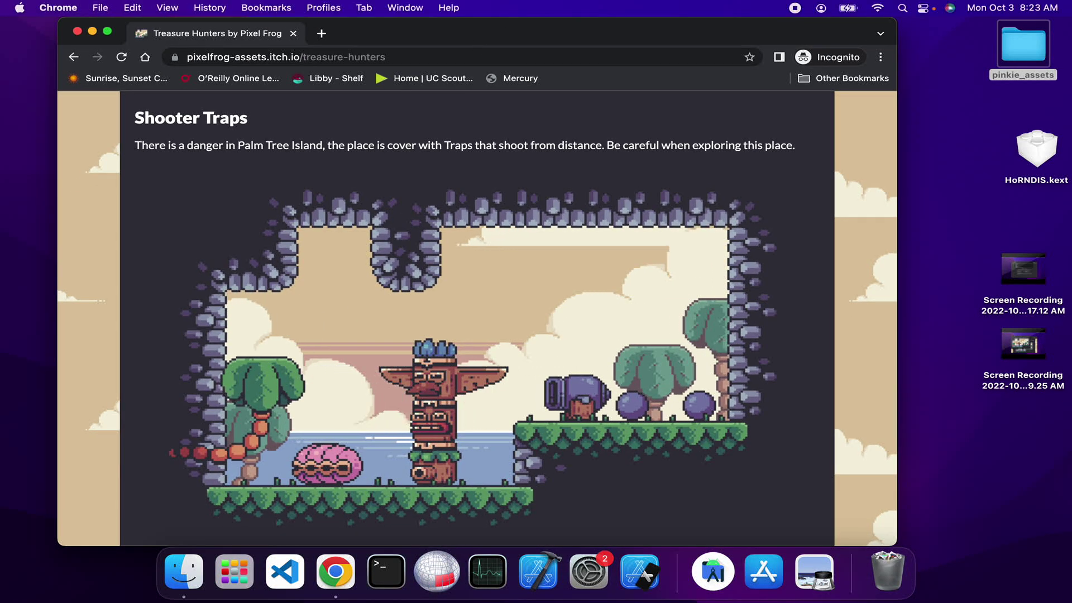
{"action": "scroll", "coordinate": [246, 175], "scroll_direction": "down", "scroll_amount": 2}
{"action": "scroll", "coordinate": [247, 178], "scroll_direction": "down", "scroll_amount": 3}
{"action": "scroll", "coordinate": [245, 175], "scroll_direction": "up", "scroll_amount": 5}
{"action": "scroll", "coordinate": [246, 172], "scroll_direction": "up", "scroll_amount": 5}
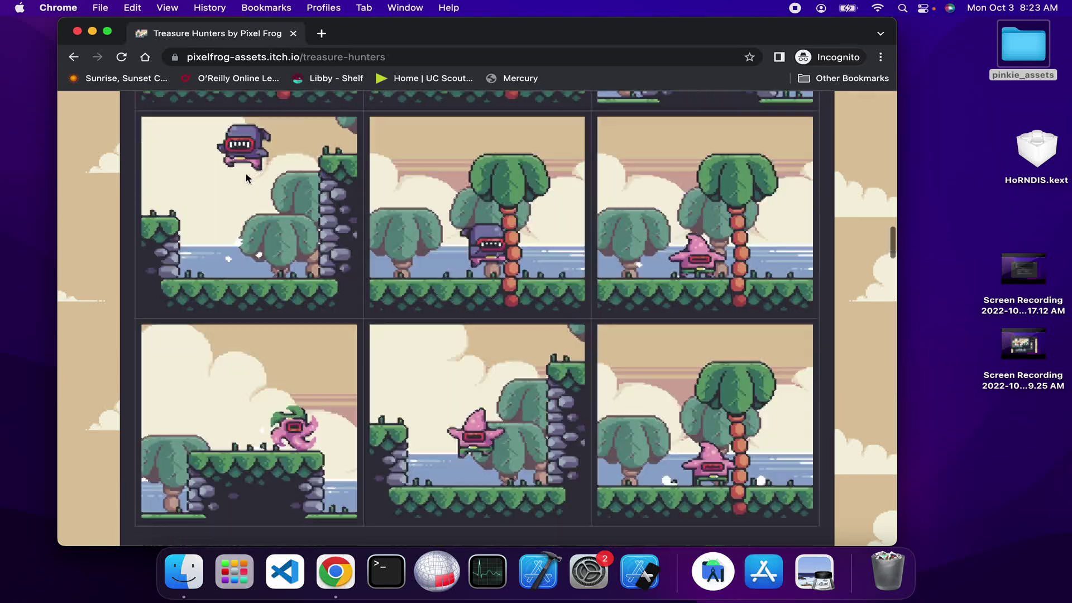
{"action": "scroll", "coordinate": [245, 171], "scroll_direction": "up", "scroll_amount": 5}
- Copy the Kings and Pigs level image from its asset page, then switch to Preview
{"action": "key", "text": "super+bracketleft"}
{"action": "scroll", "coordinate": [352, 353], "scroll_direction": "down", "scroll_amount": 1}
{"action": "scroll", "coordinate": [353, 355], "scroll_direction": "down", "scroll_amount": 3}
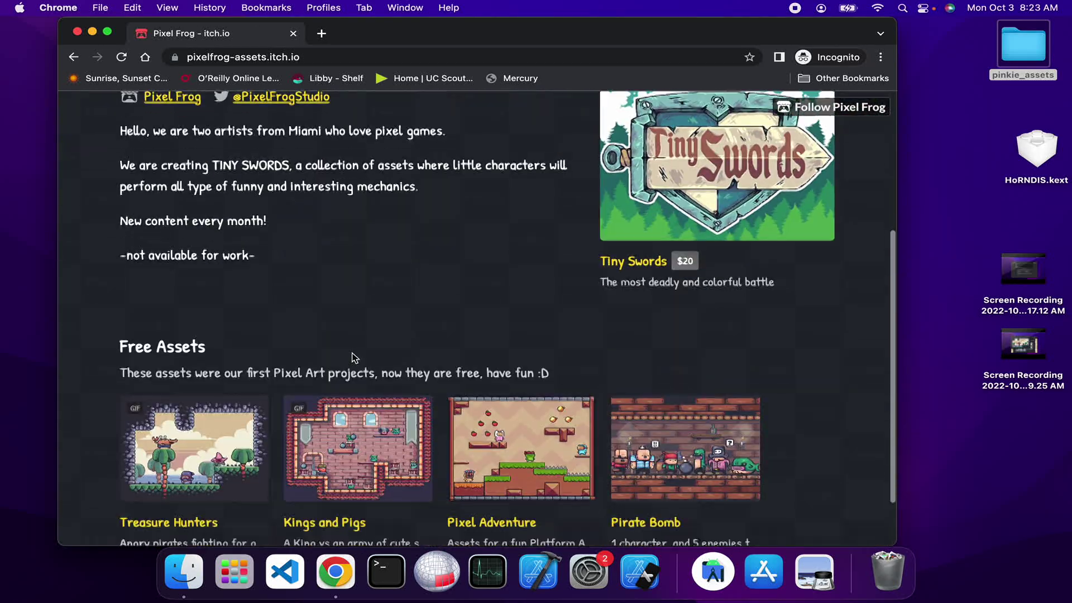
{"action": "scroll", "coordinate": [353, 359], "scroll_direction": "down", "scroll_amount": 2}
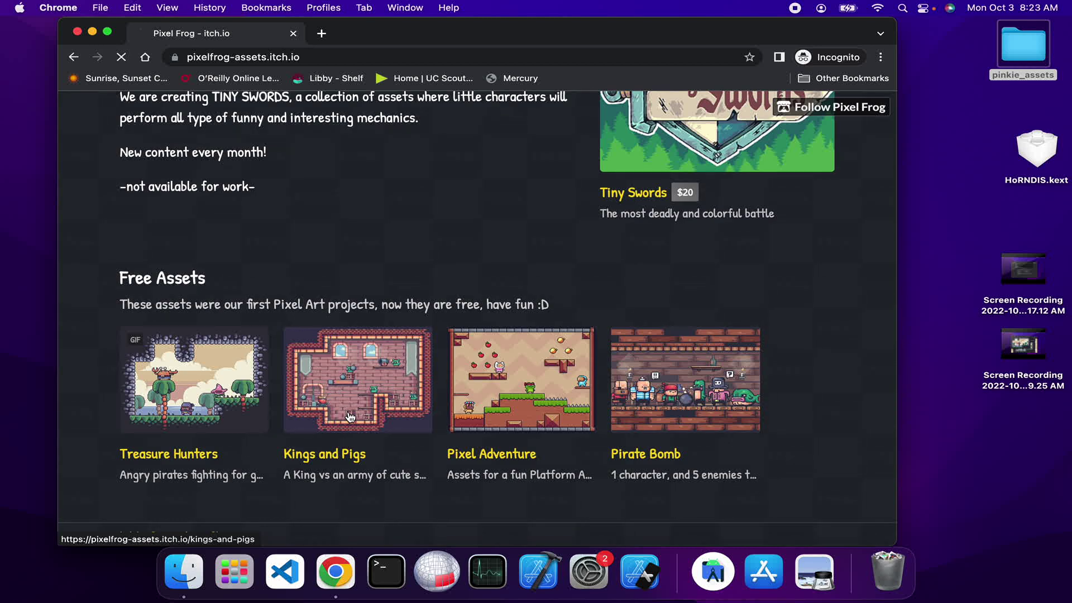
{"action": "left_click", "coordinate": [350, 416]}
{"action": "scroll", "coordinate": [509, 355], "scroll_direction": "down", "scroll_amount": 2}
{"action": "scroll", "coordinate": [514, 355], "scroll_direction": "down", "scroll_amount": 4}
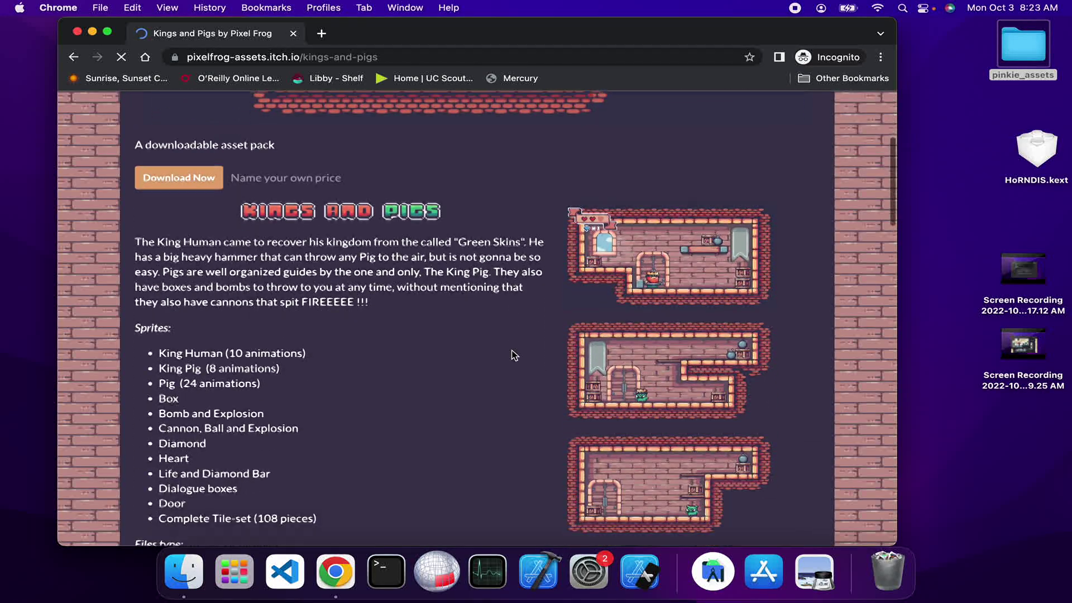
{"action": "scroll", "coordinate": [513, 355], "scroll_direction": "down", "scroll_amount": 5}
{"action": "scroll", "coordinate": [512, 356], "scroll_direction": "down", "scroll_amount": 3}
{"action": "scroll", "coordinate": [513, 355], "scroll_direction": "down", "scroll_amount": 3}
{"action": "scroll", "coordinate": [513, 356], "scroll_direction": "down", "scroll_amount": 4}
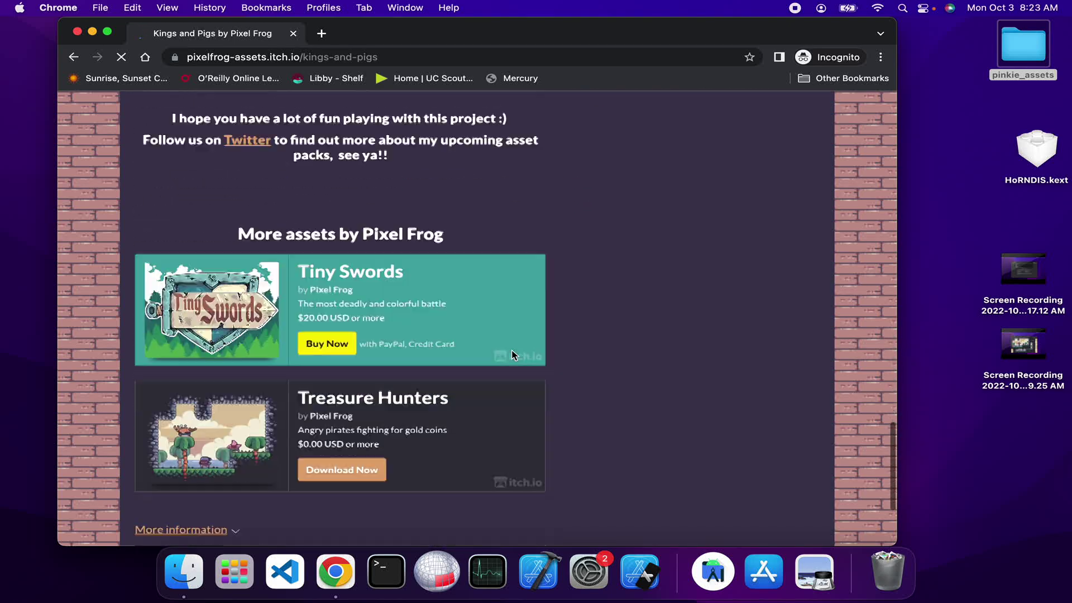
{"action": "scroll", "coordinate": [512, 354], "scroll_direction": "down", "scroll_amount": 2}
{"action": "scroll", "coordinate": [512, 355], "scroll_direction": "up", "scroll_amount": 10}
{"action": "scroll", "coordinate": [512, 354], "scroll_direction": "up", "scroll_amount": 10}
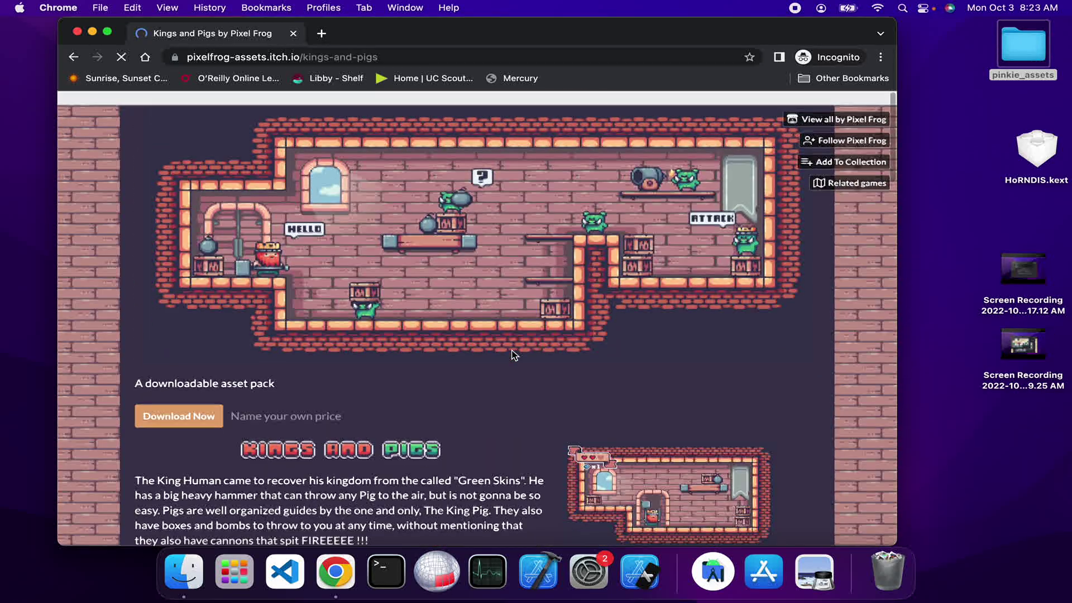
{"action": "scroll", "coordinate": [506, 319], "scroll_direction": "down", "scroll_amount": 1}
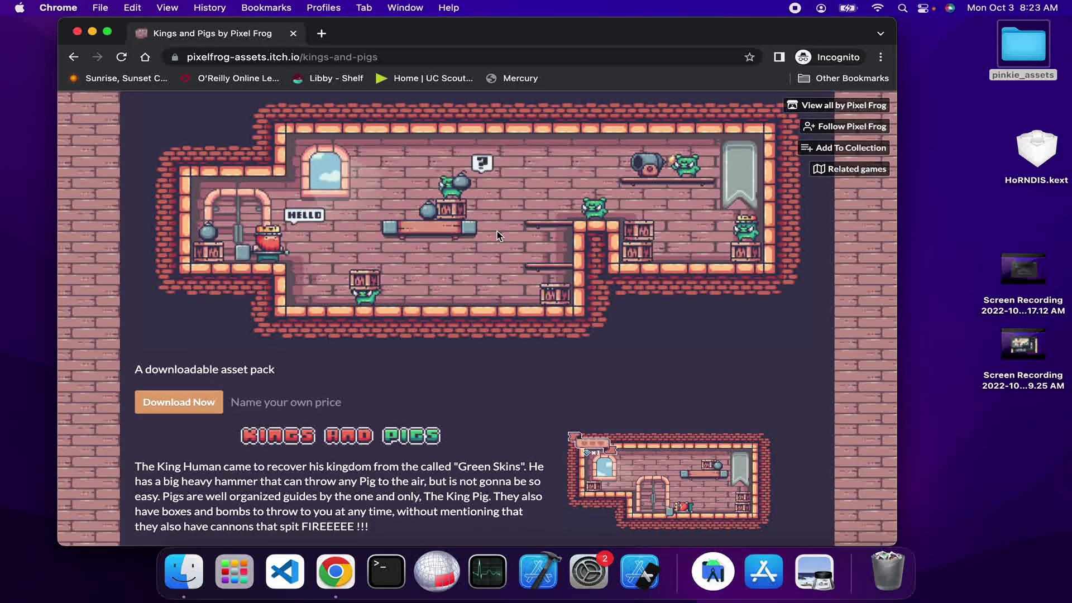
{"action": "right_click", "coordinate": [497, 236]}
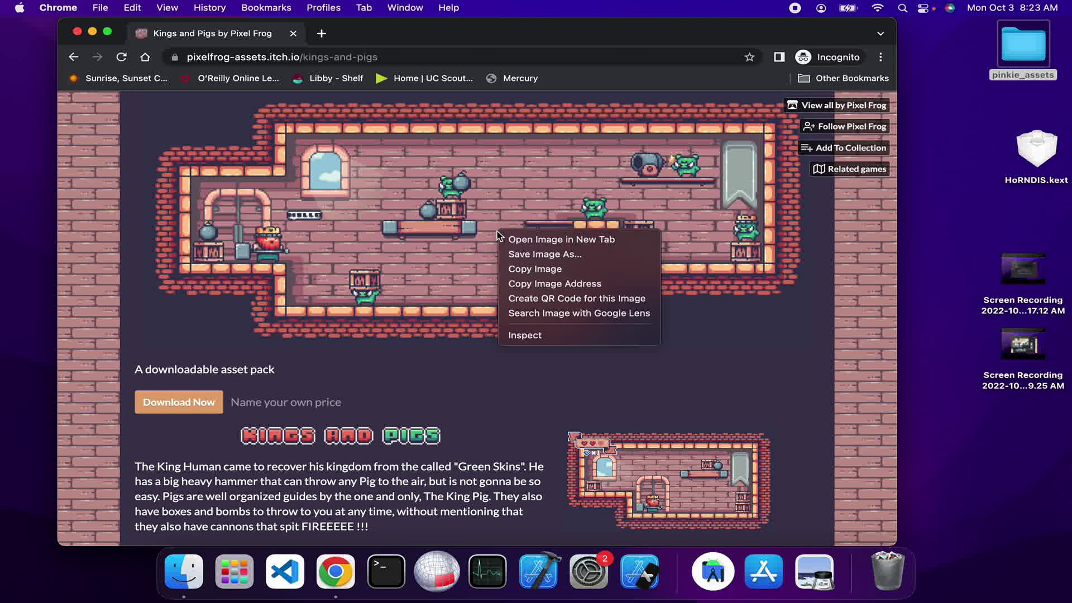
{"action": "left_click", "coordinate": [528, 269]}
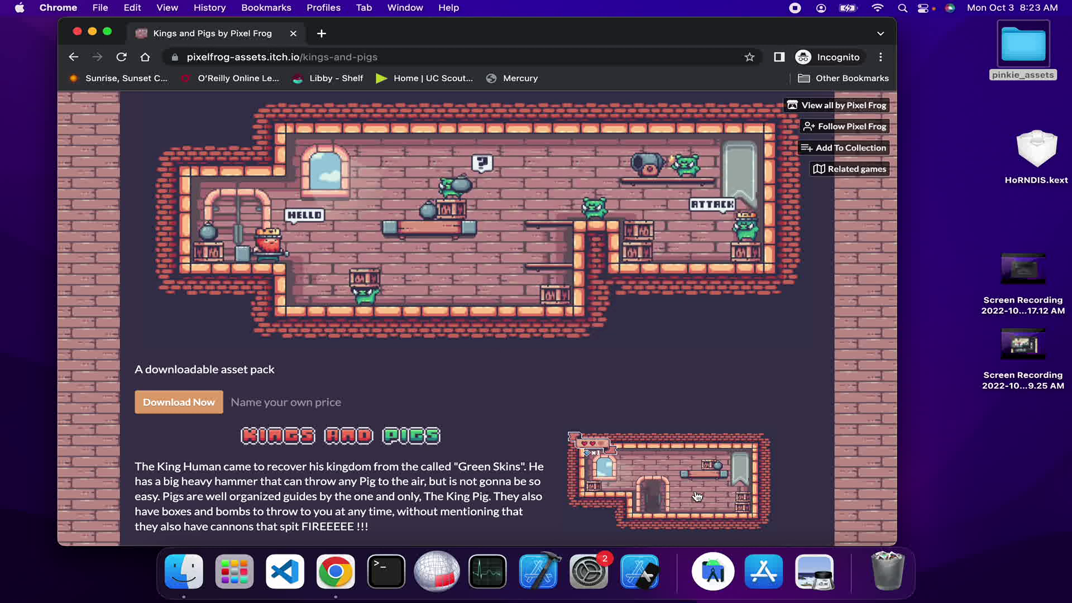
{"action": "left_click", "coordinate": [816, 574]}
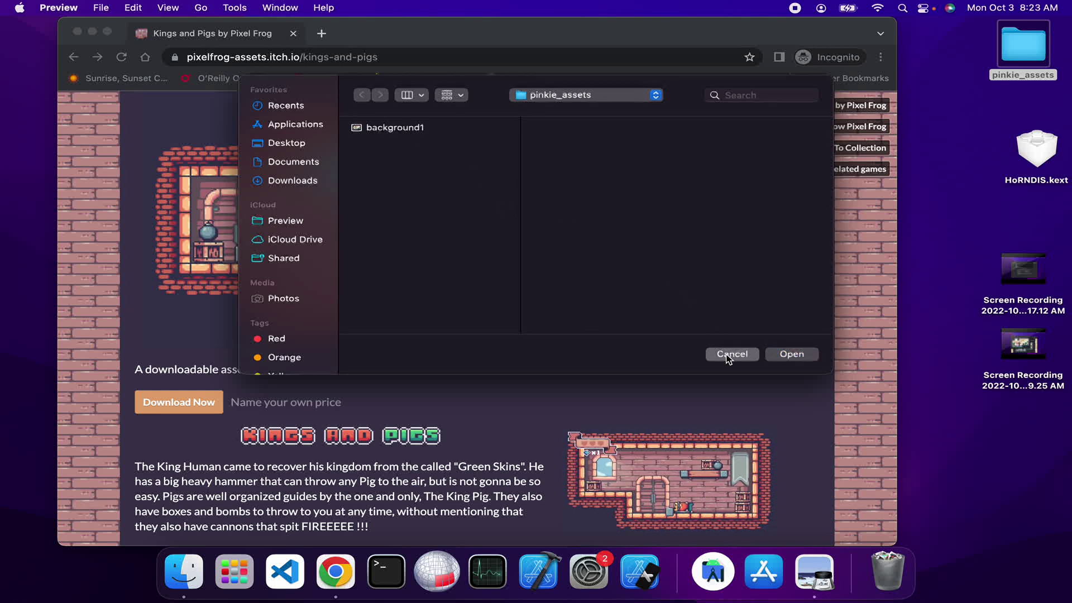
{"action": "left_click", "coordinate": [732, 354]}
- Create a new image from the clipboard and save it as background2 in pinkie_assets
{"action": "left_click", "coordinate": [99, 8]}
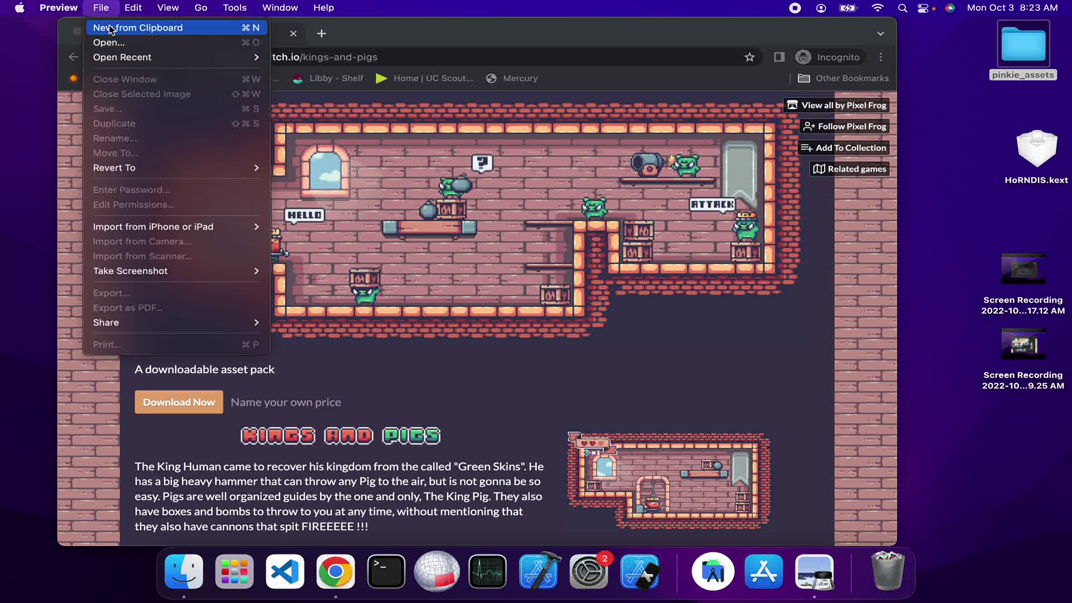
{"action": "left_click", "coordinate": [108, 26]}
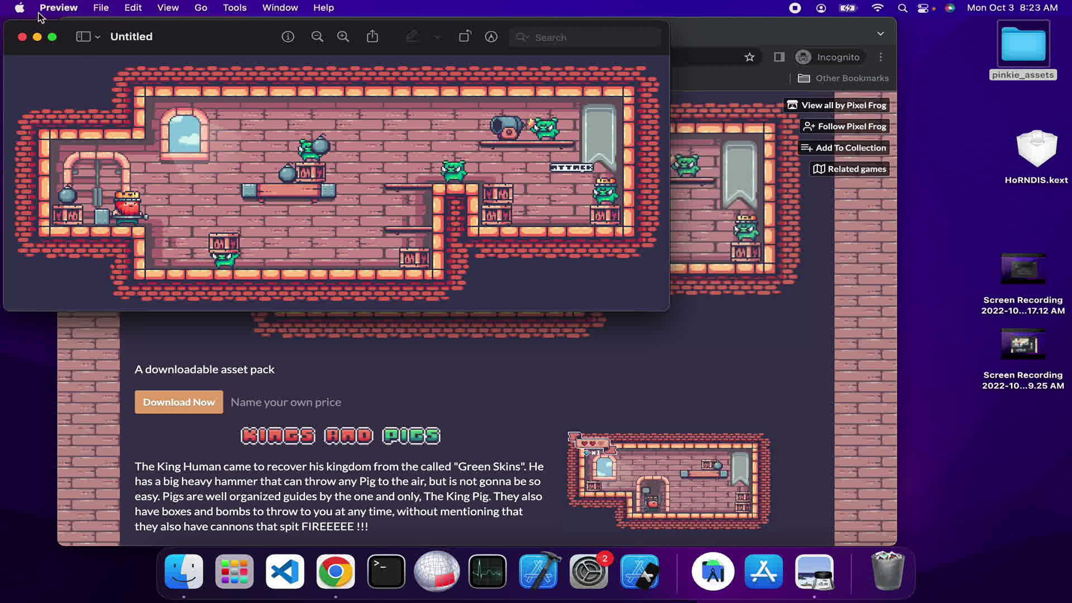
{"action": "left_click", "coordinate": [101, 8]}
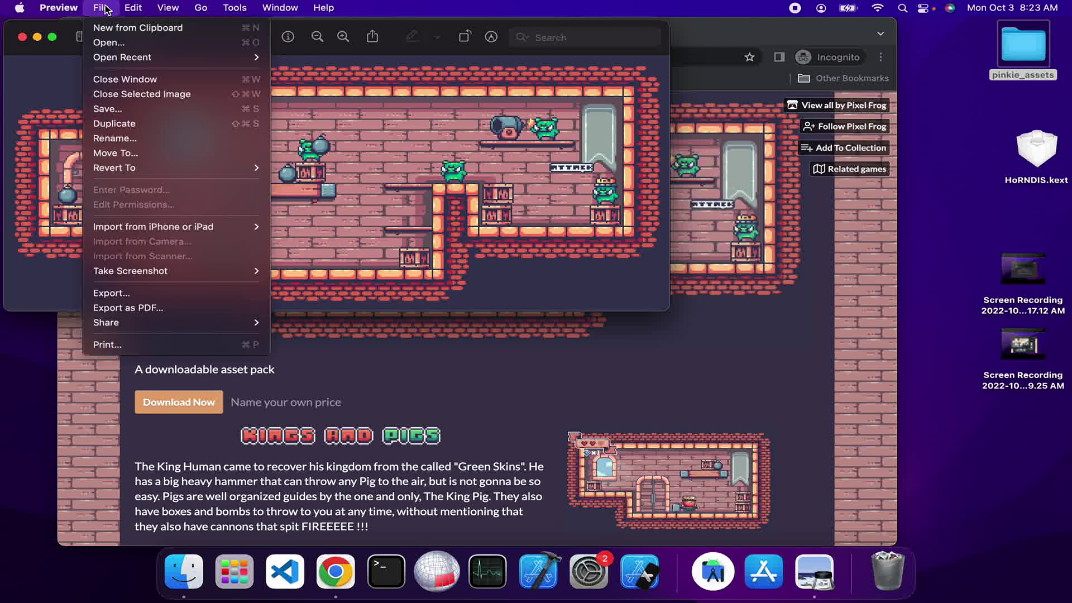
{"action": "left_click", "coordinate": [131, 107]}
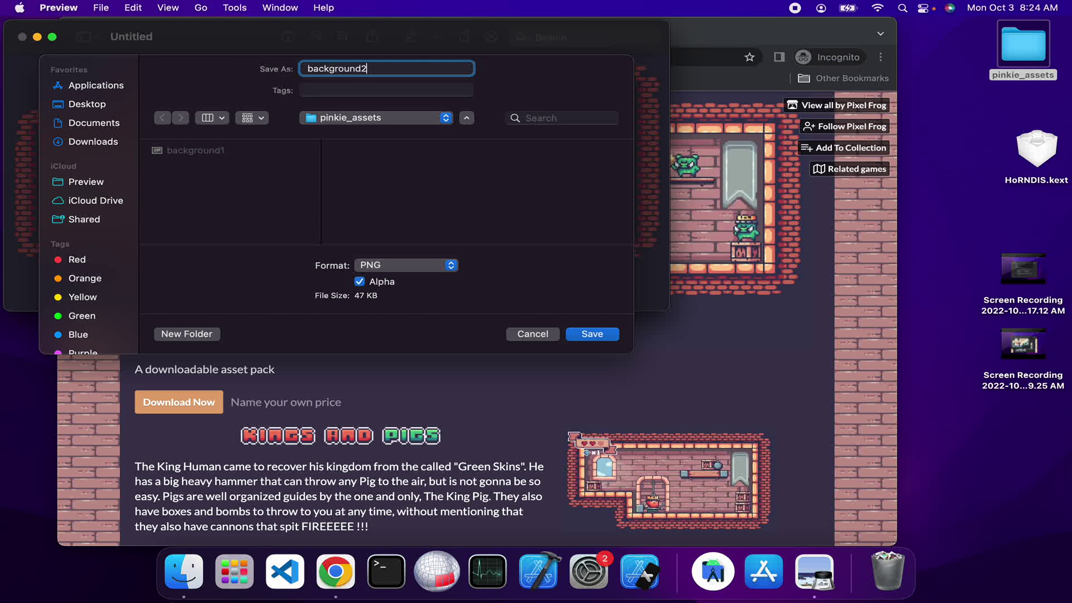
{"action": "left_click", "coordinate": [596, 339]}
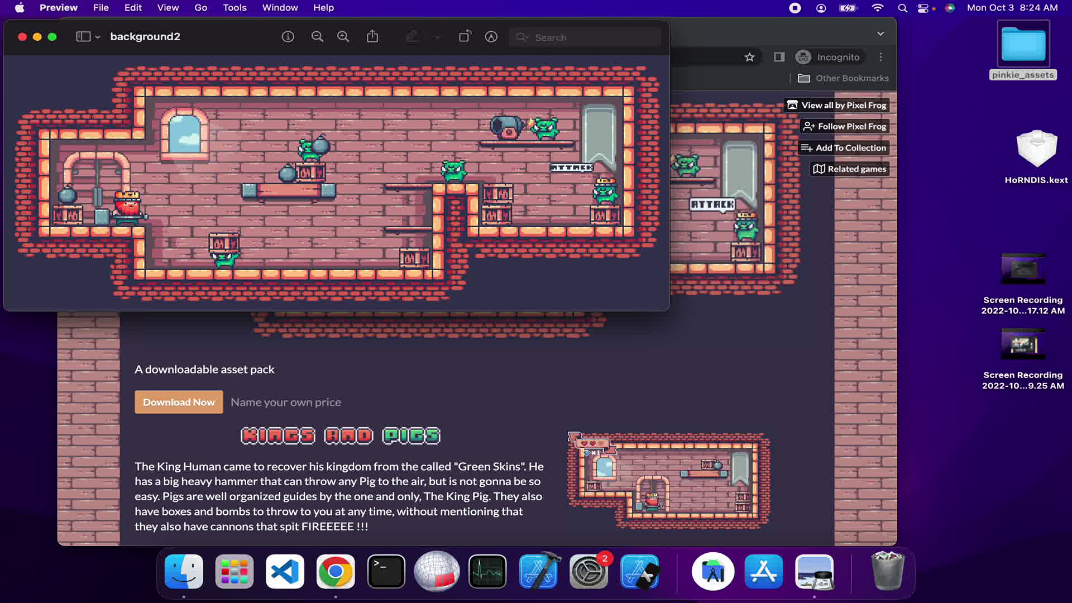
- Close background2, check pinkie_assets in Finder, and return to the browser
{"action": "left_click", "coordinate": [23, 37]}
{"action": "scroll", "coordinate": [195, 196], "scroll_direction": "down", "scroll_amount": 5}
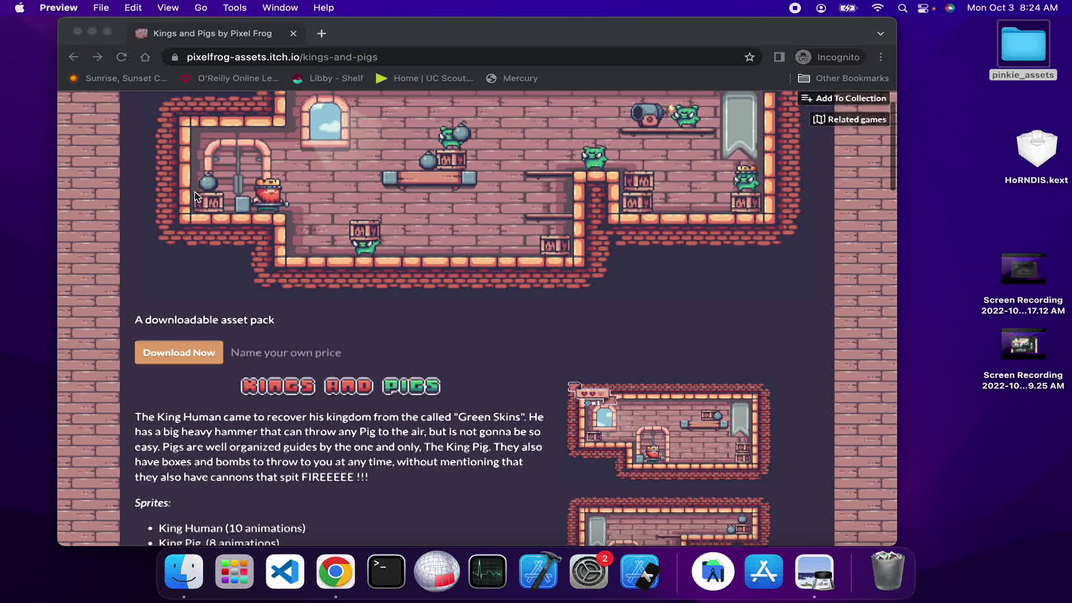
{"action": "scroll", "coordinate": [195, 196], "scroll_direction": "up", "scroll_amount": 4}
{"action": "left_click", "coordinate": [1024, 56]}
{"action": "double_click", "coordinate": [1024, 56]}
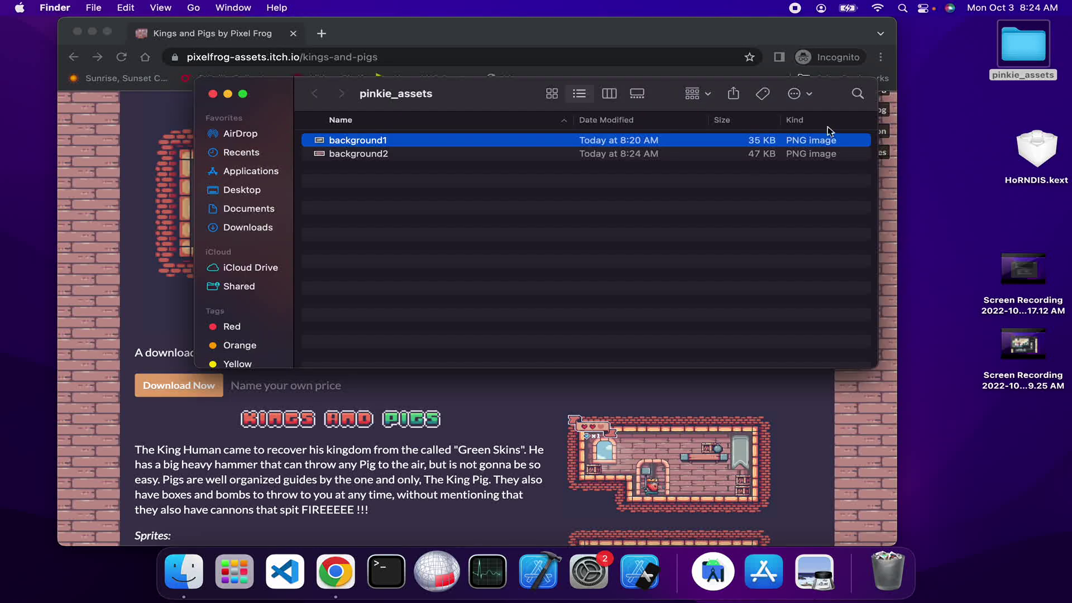
{"action": "left_click", "coordinate": [461, 470]}
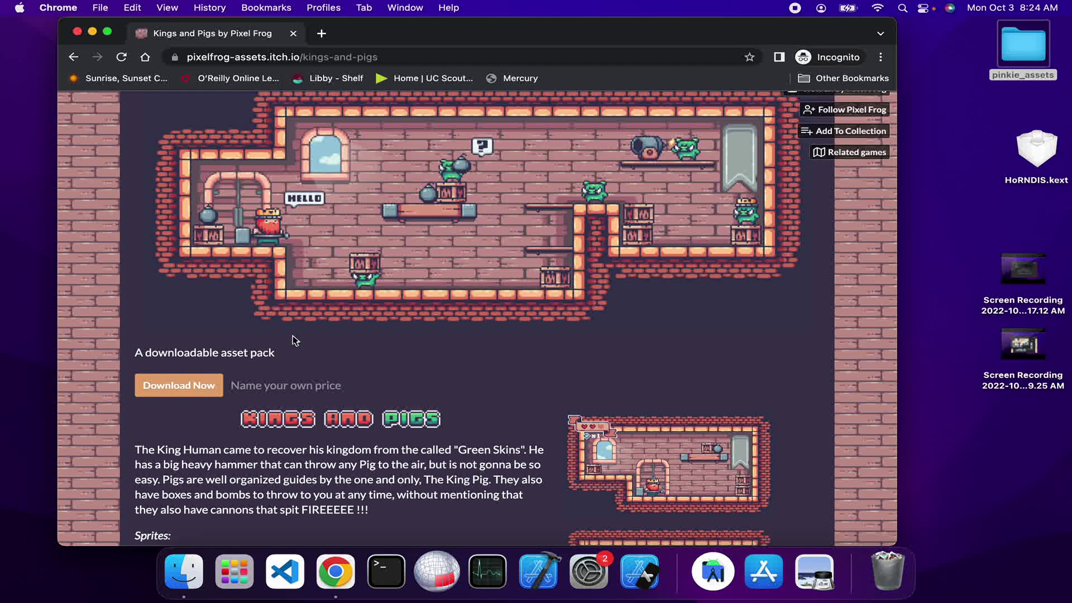
- Copy the enlarged pink level image from the Pixel Adventure page, then switch to Preview
{"action": "left_click", "coordinate": [74, 57]}
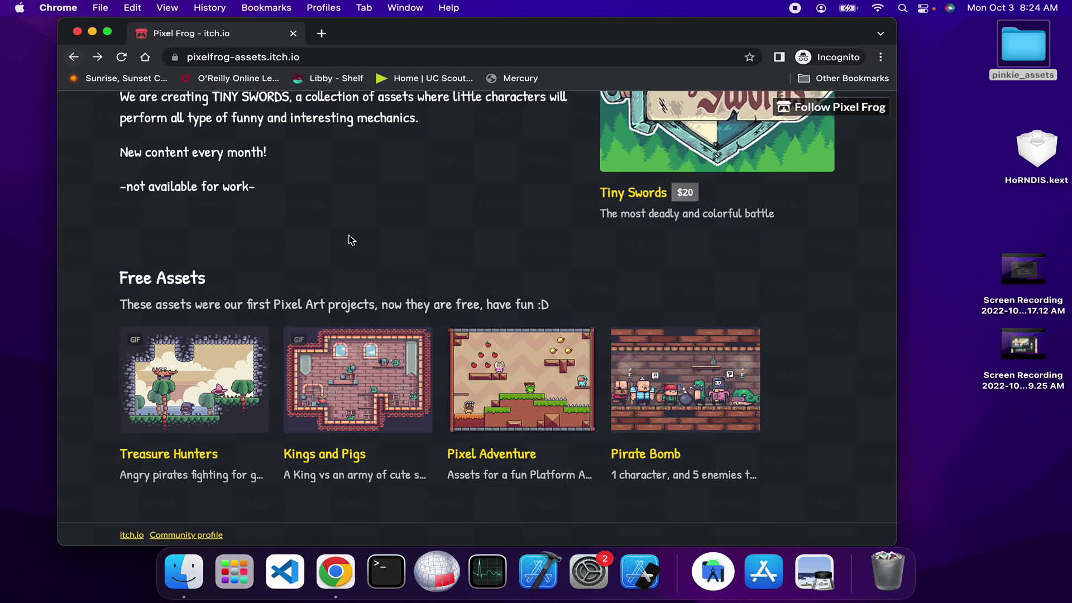
{"action": "left_click", "coordinate": [518, 368]}
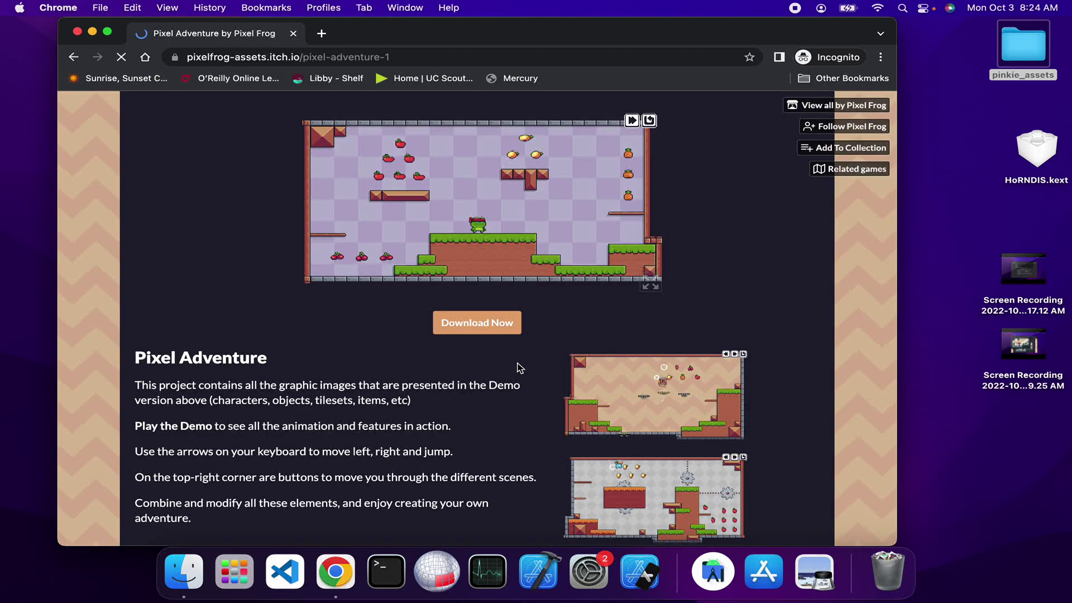
{"action": "scroll", "coordinate": [518, 369], "scroll_direction": "down", "scroll_amount": 3}
{"action": "scroll", "coordinate": [518, 368], "scroll_direction": "down", "scroll_amount": 3}
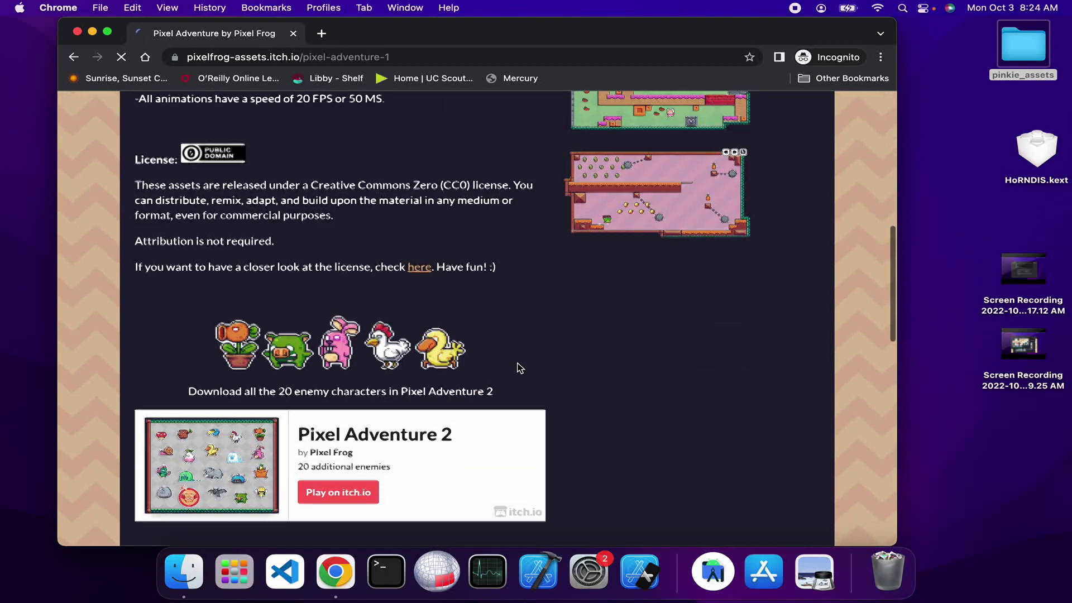
{"action": "scroll", "coordinate": [518, 368], "scroll_direction": "up", "scroll_amount": 2}
{"action": "scroll", "coordinate": [519, 369], "scroll_direction": "down", "scroll_amount": 1}
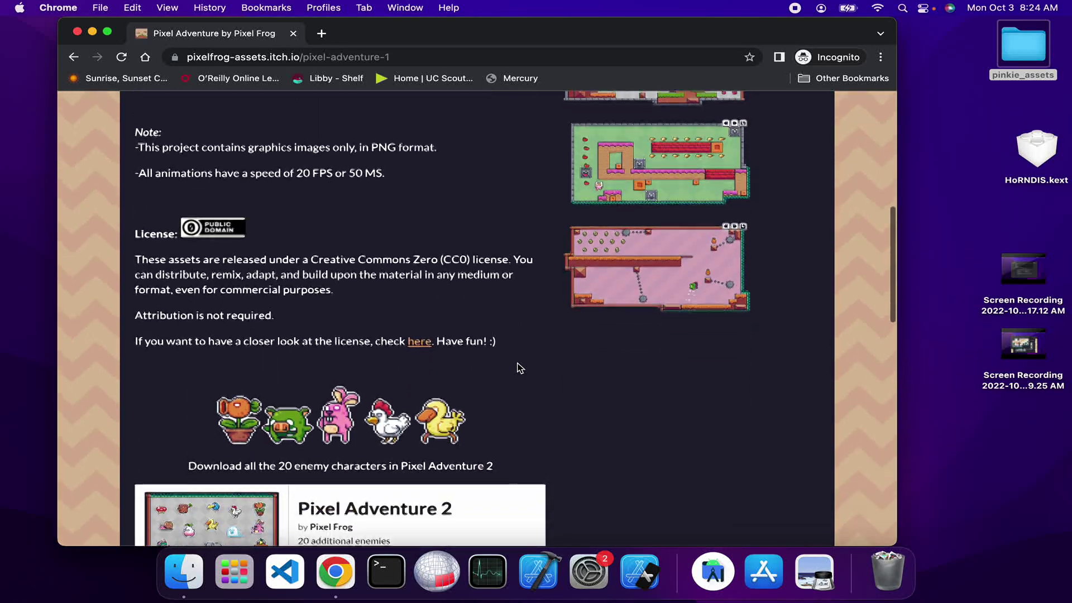
{"action": "scroll", "coordinate": [519, 368], "scroll_direction": "up", "scroll_amount": 2}
{"action": "scroll", "coordinate": [518, 369], "scroll_direction": "up", "scroll_amount": 1}
{"action": "scroll", "coordinate": [518, 368], "scroll_direction": "up", "scroll_amount": 2}
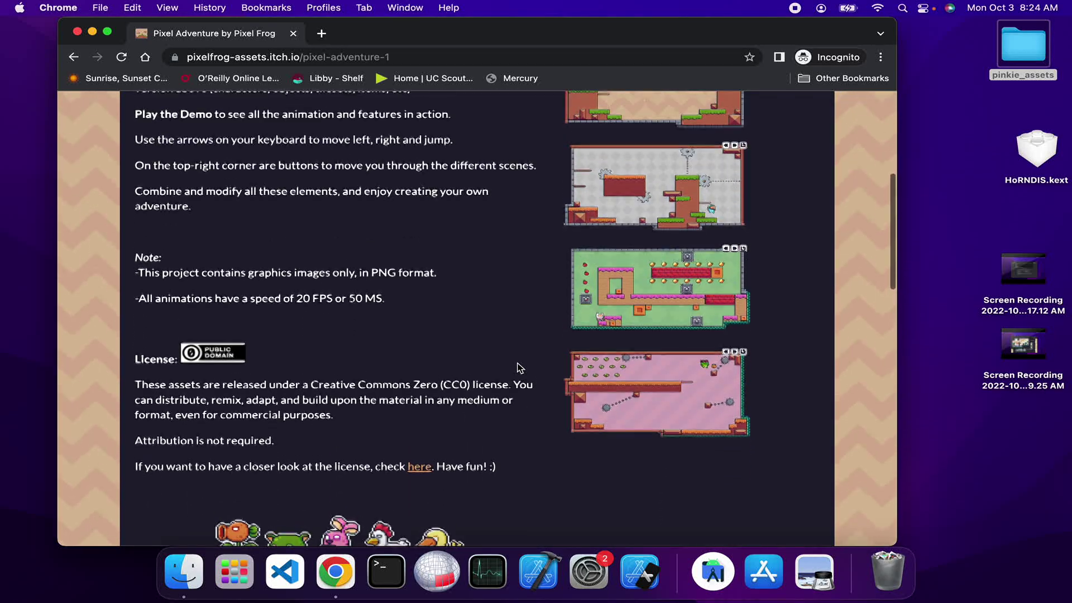
{"action": "scroll", "coordinate": [518, 368], "scroll_direction": "down", "scroll_amount": 3}
{"action": "scroll", "coordinate": [519, 369], "scroll_direction": "down", "scroll_amount": 1}
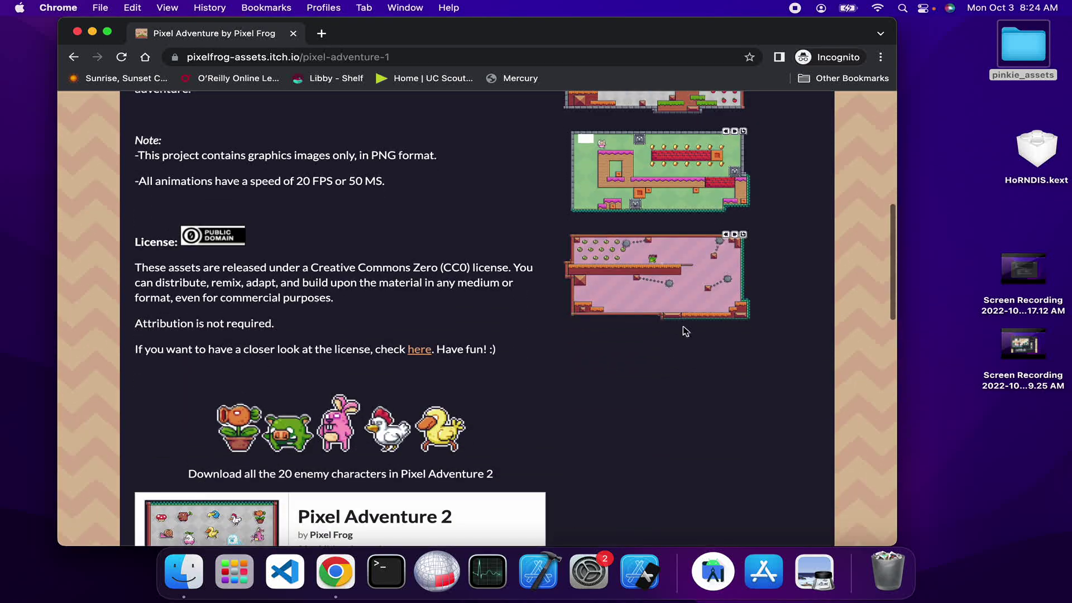
{"action": "left_click", "coordinate": [675, 280]}
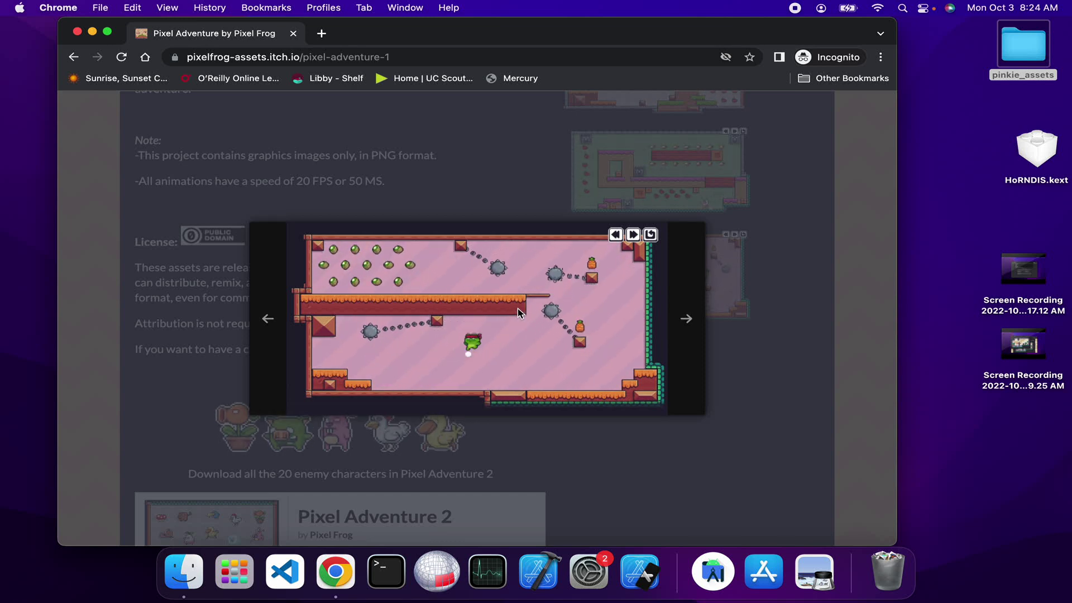
{"action": "right_click", "coordinate": [518, 309]}
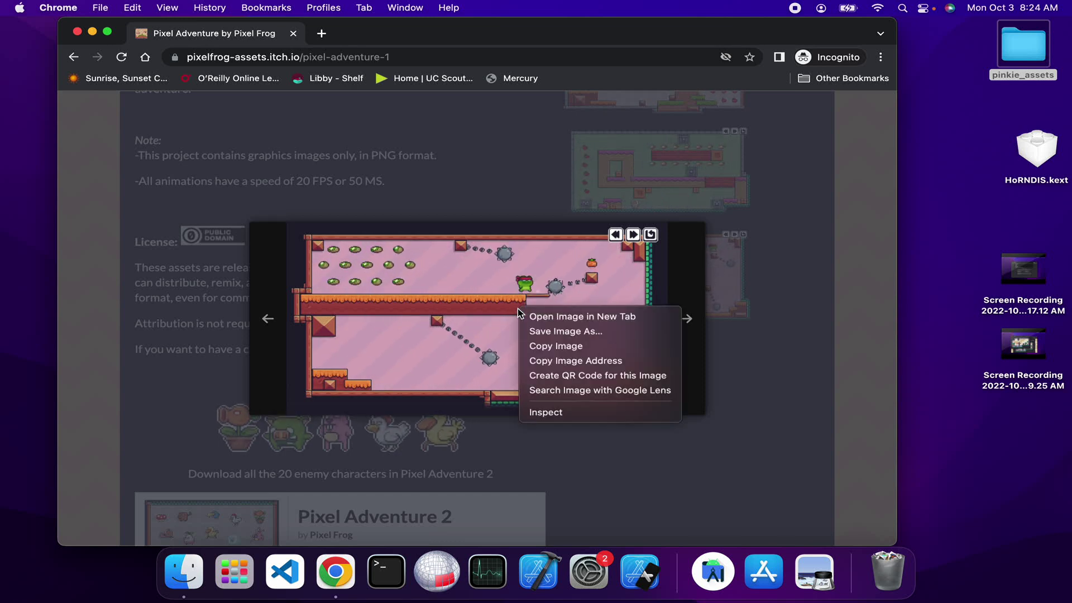
{"action": "left_click", "coordinate": [543, 346]}
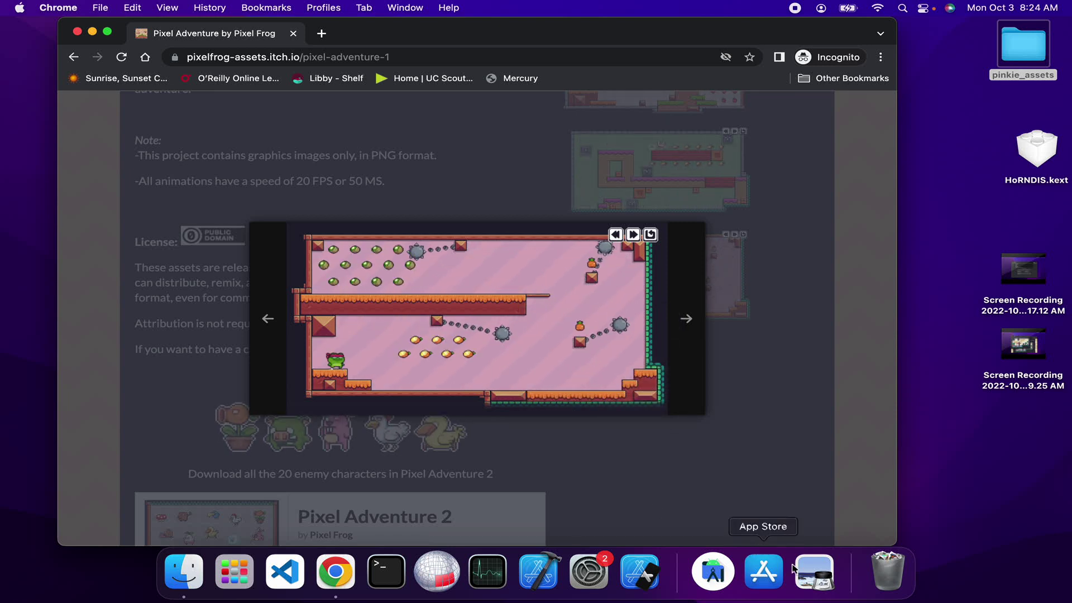
{"action": "left_click", "coordinate": [814, 572]}
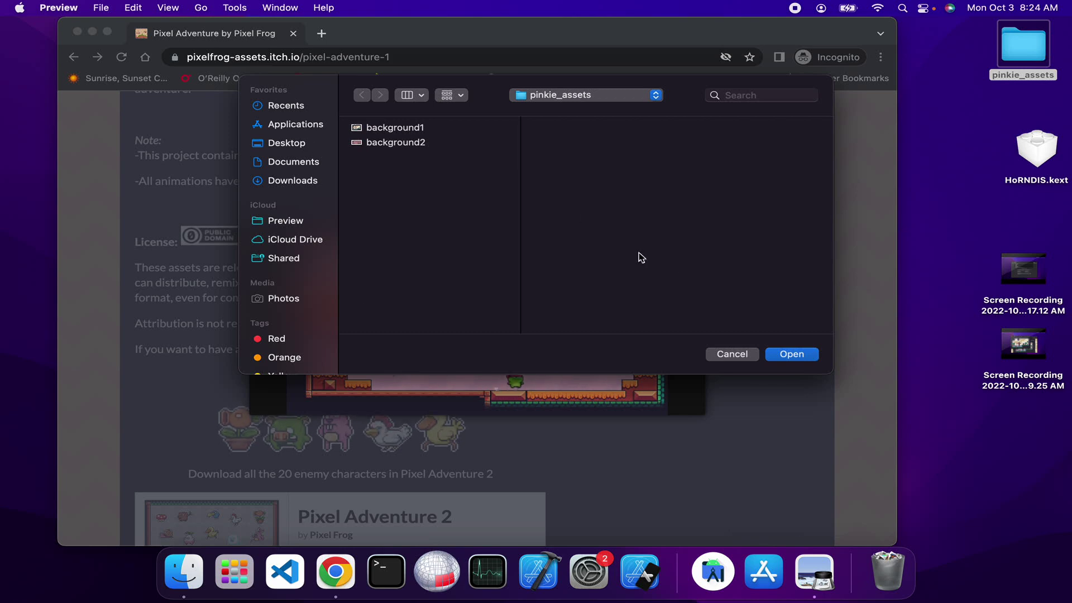
- Create a new image from the clipboard, select the whole level image and copy it
{"action": "left_click", "coordinate": [98, 12]}
{"action": "left_click", "coordinate": [118, 27]}
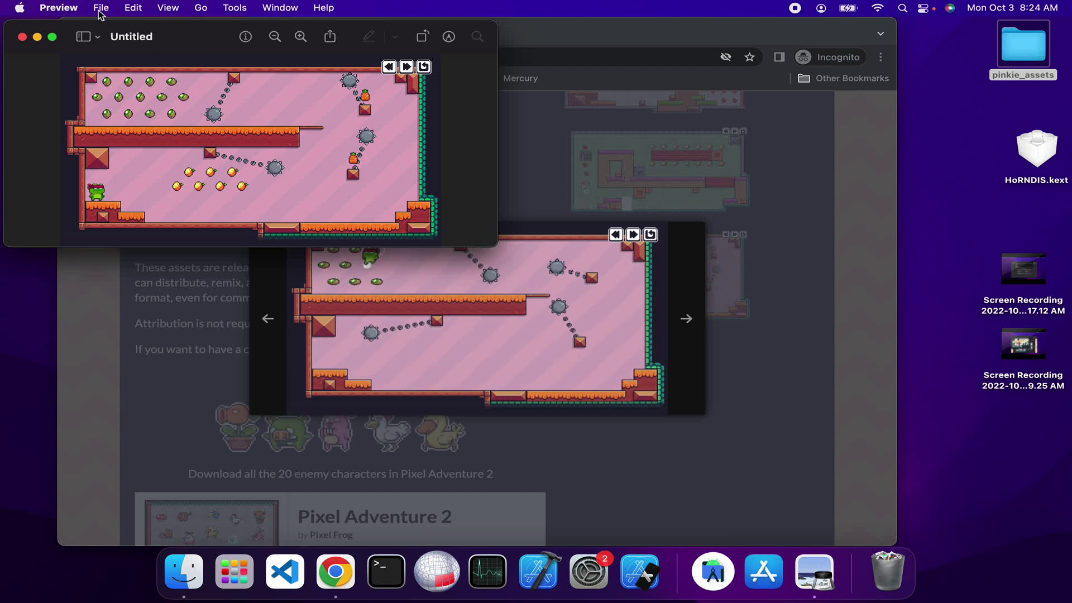
{"action": "left_click", "coordinate": [100, 11]}
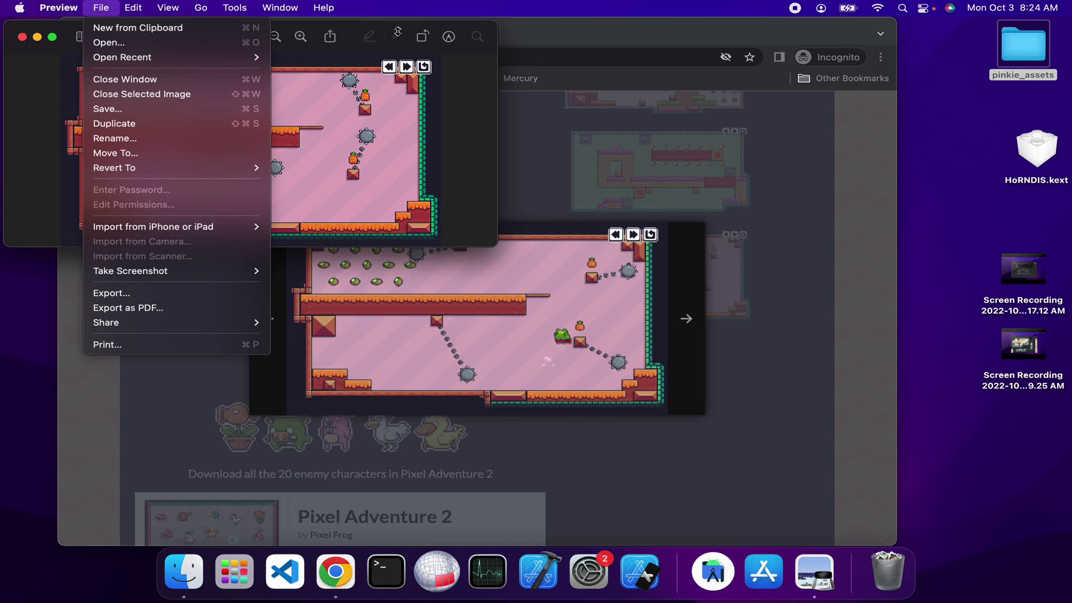
{"action": "left_click", "coordinate": [407, 73]}
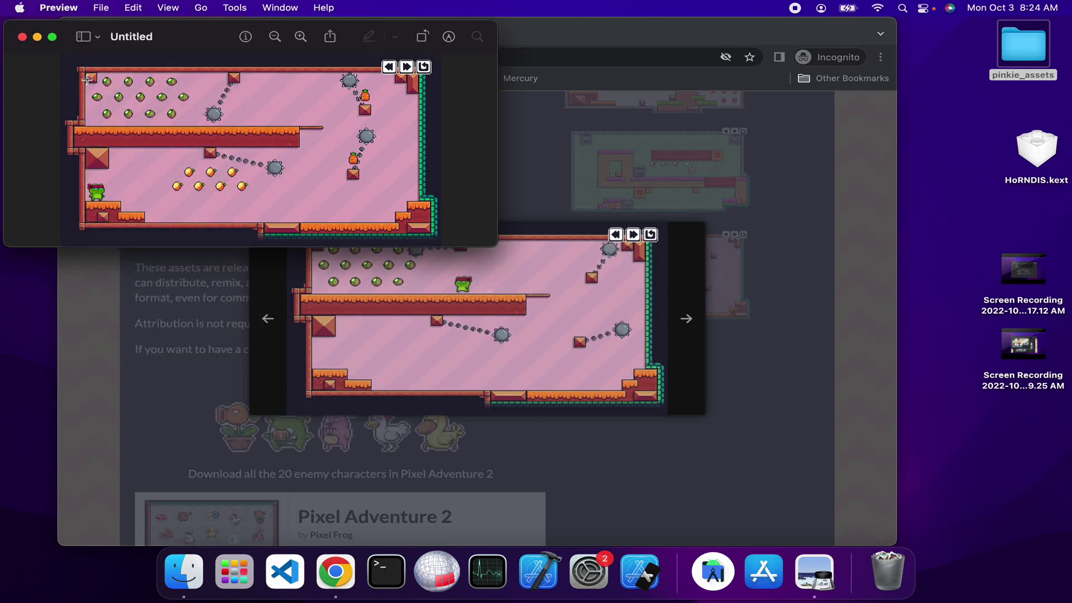
{"action": "mouse_move", "coordinate": [80, 73]}
{"action": "left_mouse_down"}
{"action": "mouse_move", "coordinate": [327, 198]}
{"action": "mouse_move", "coordinate": [437, 234]}
{"action": "left_mouse_up"}
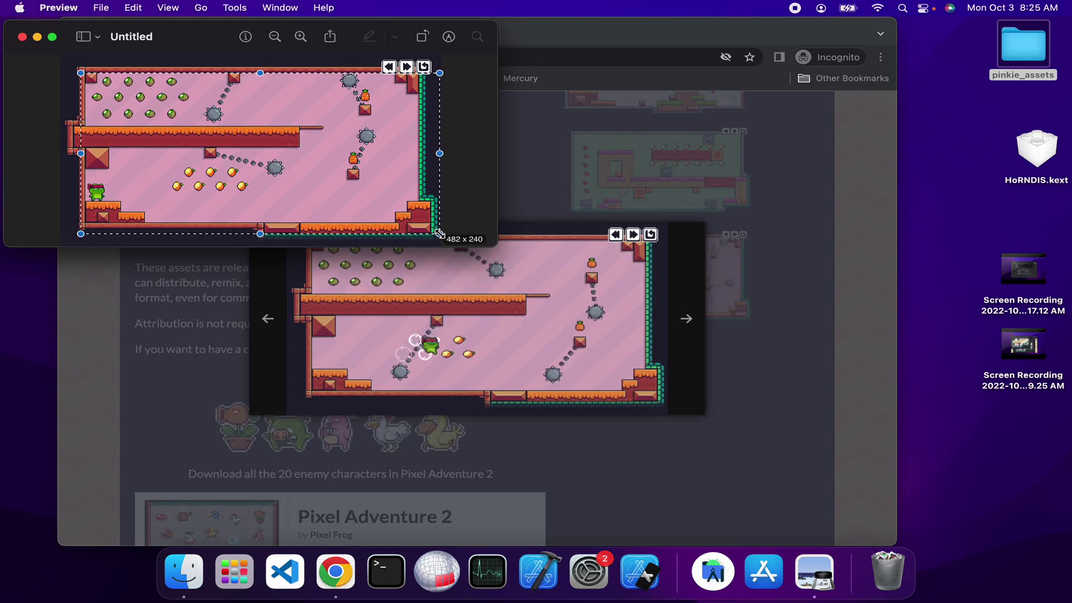
{"action": "key", "text": "super+c"}
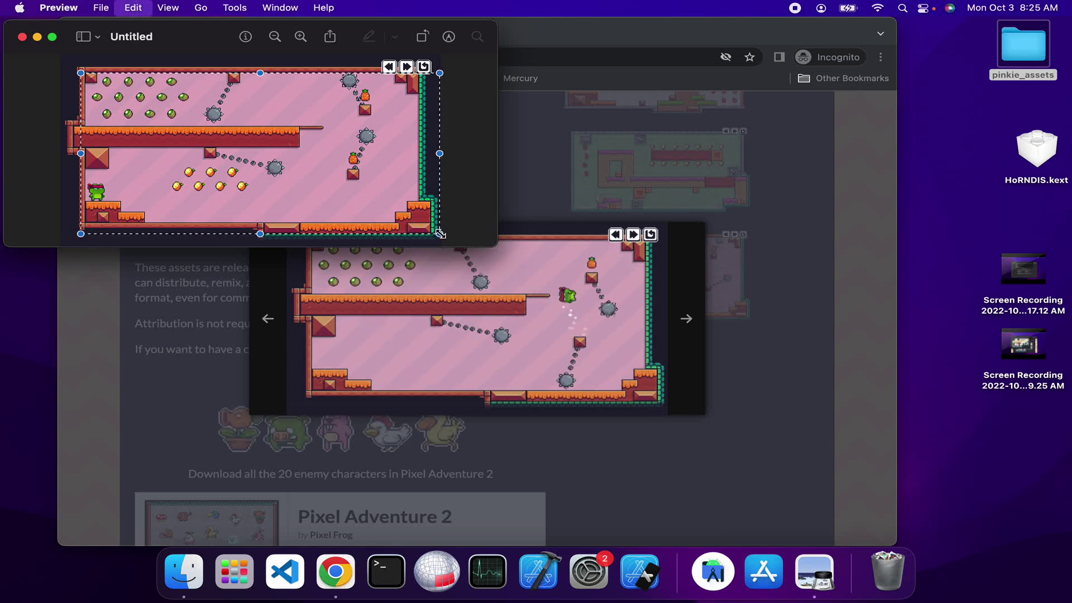
- Create a new image from the copied selection and save it as background3 in pinkie_assets
{"action": "left_click", "coordinate": [134, 9]}
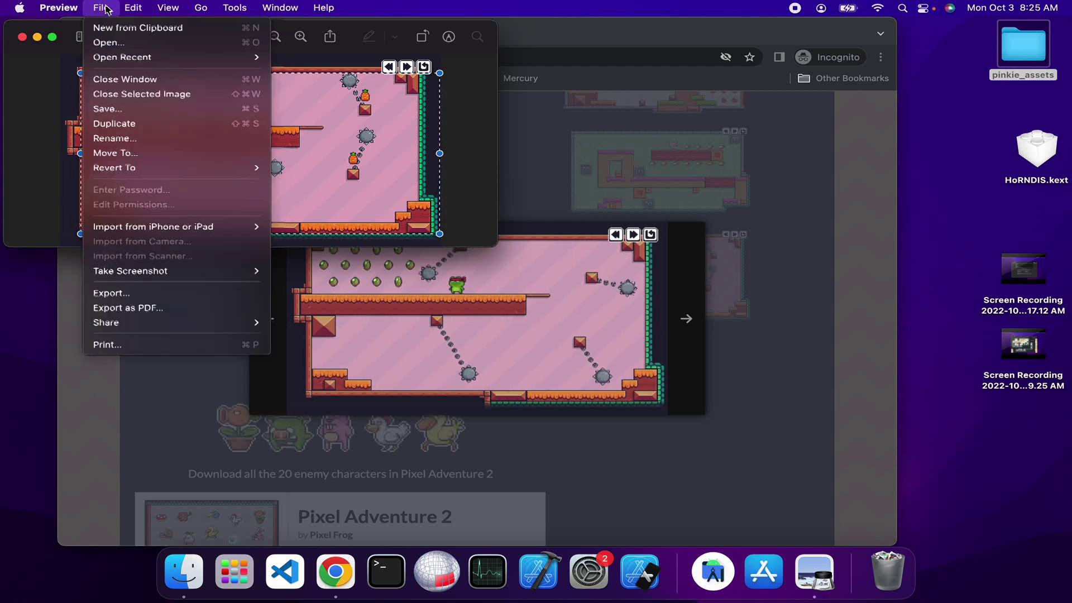
{"action": "left_click", "coordinate": [134, 29]}
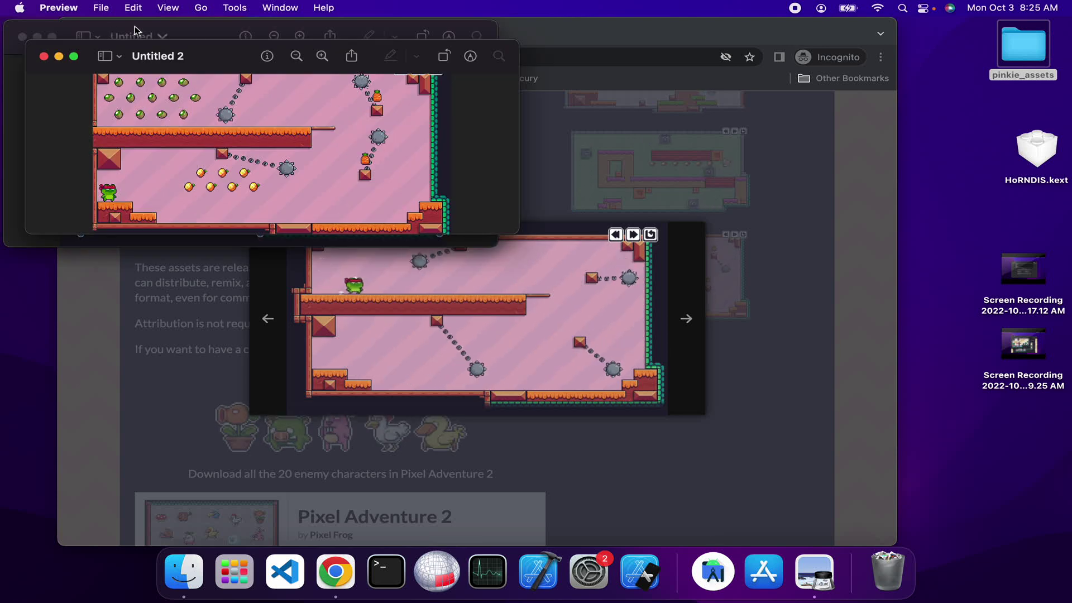
{"action": "left_click", "coordinate": [100, 9]}
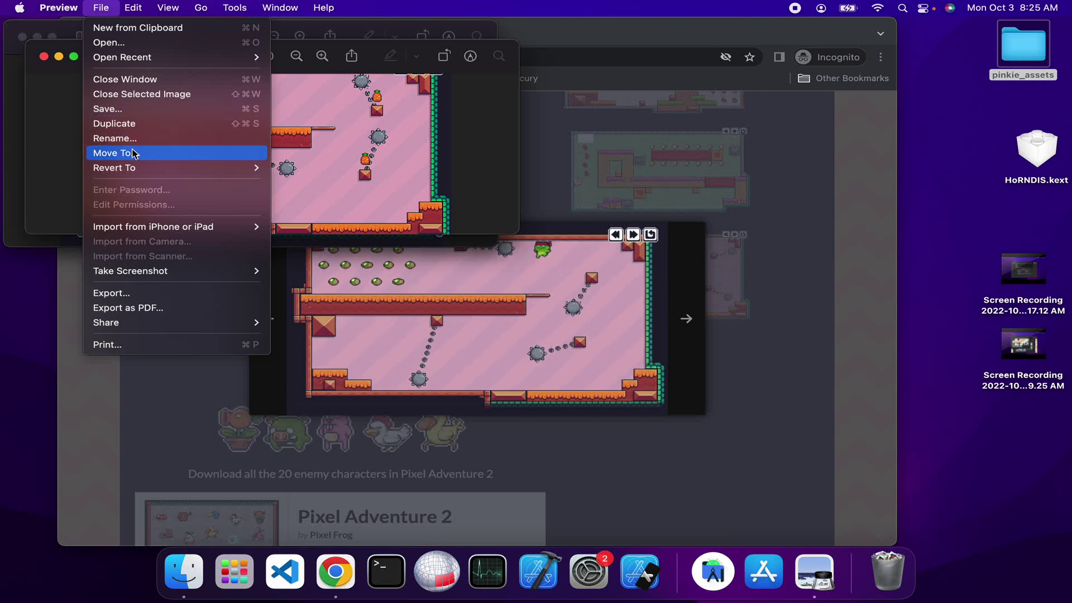
{"action": "mouse_move", "coordinate": [122, 57]}
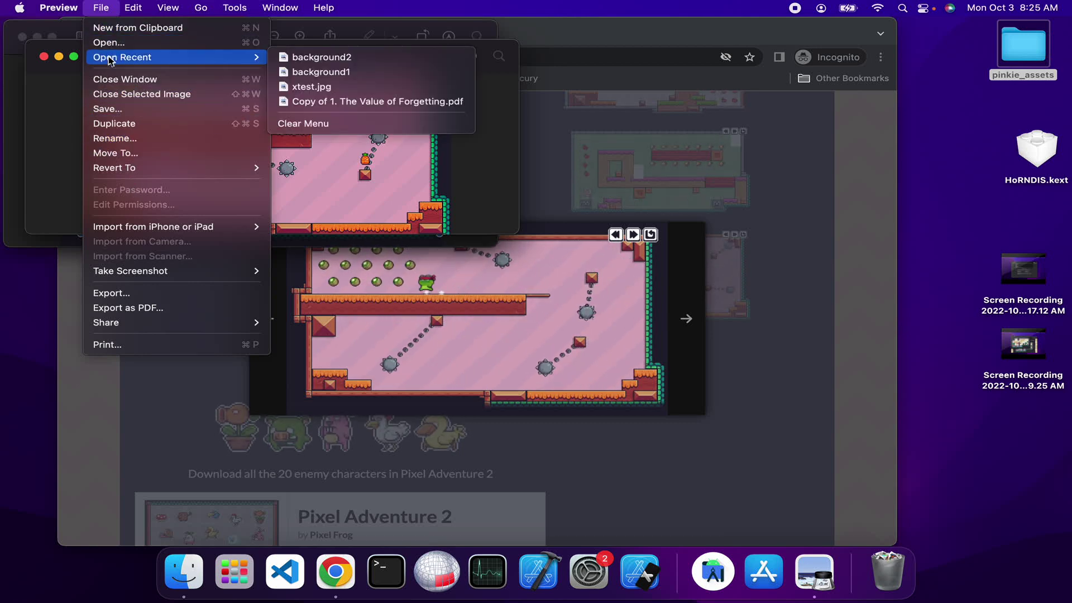
{"action": "left_click", "coordinate": [107, 108]}
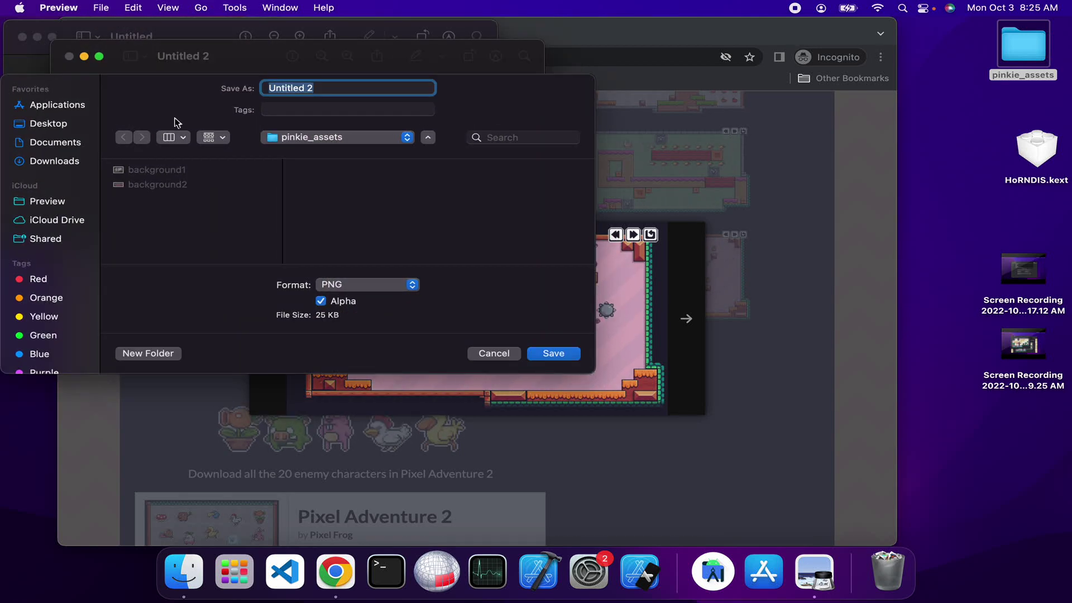
{"action": "type", "text": "ba"}
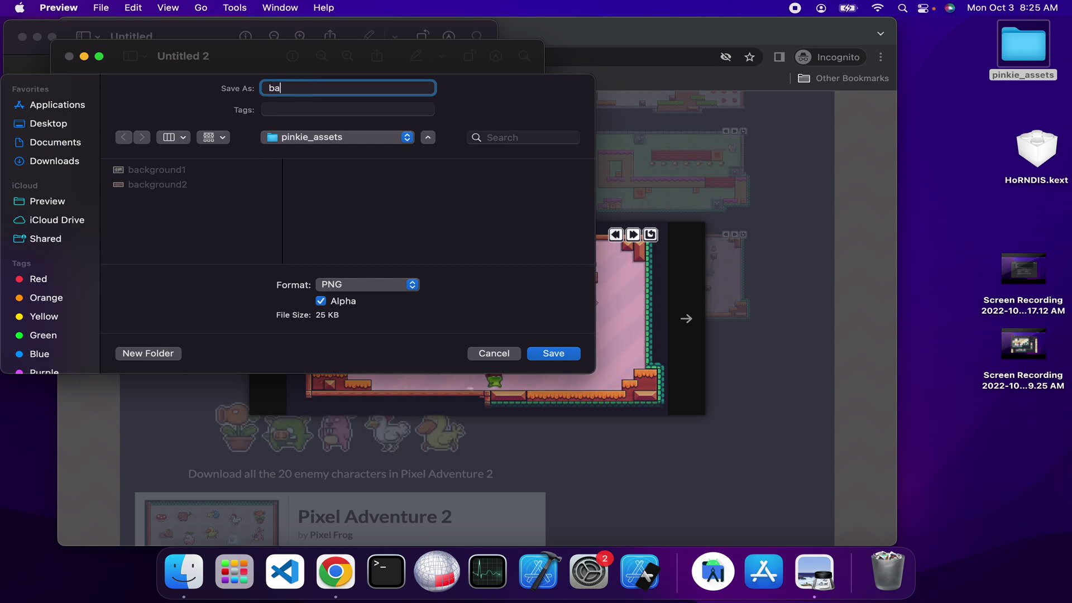
{"action": "type", "text": "ckgroun"}
{"action": "key", "text": "BackSpace"}
{"action": "key", "text": "BackSpace"}
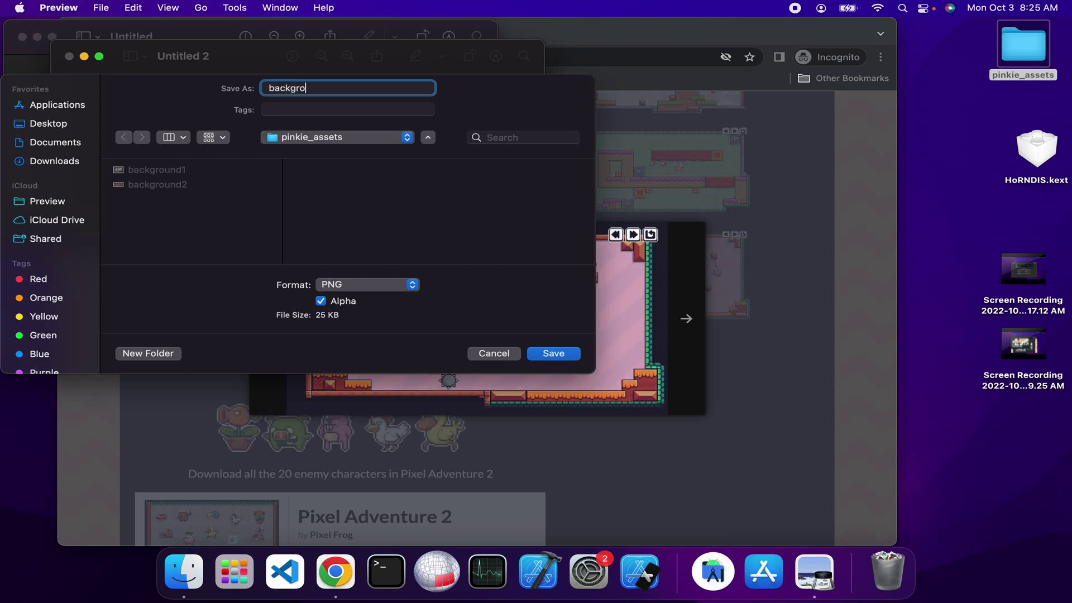
{"action": "type", "text": "und3"}
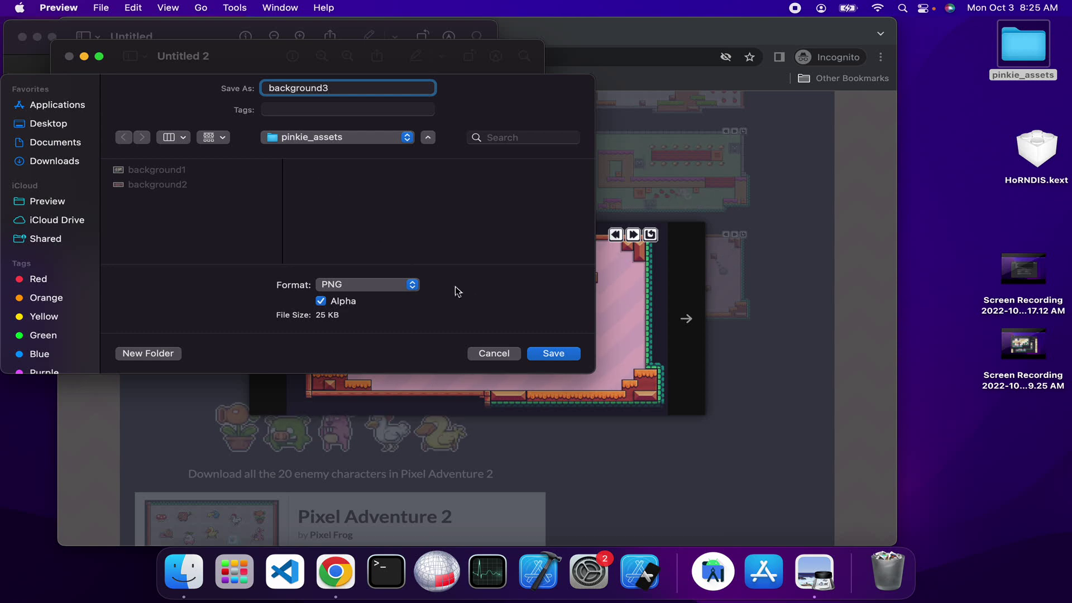
{"action": "left_click", "coordinate": [553, 353]}
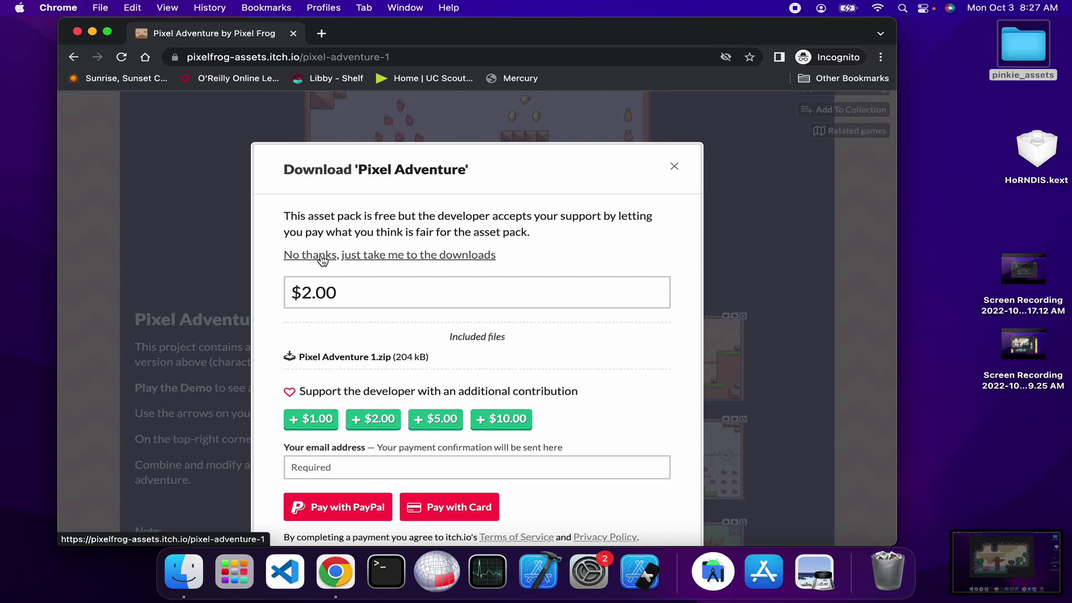
- Download Pixel Adventure 1.zip for free into pinkie_assets and reveal it in Finder
{"action": "left_click", "coordinate": [322, 255]}
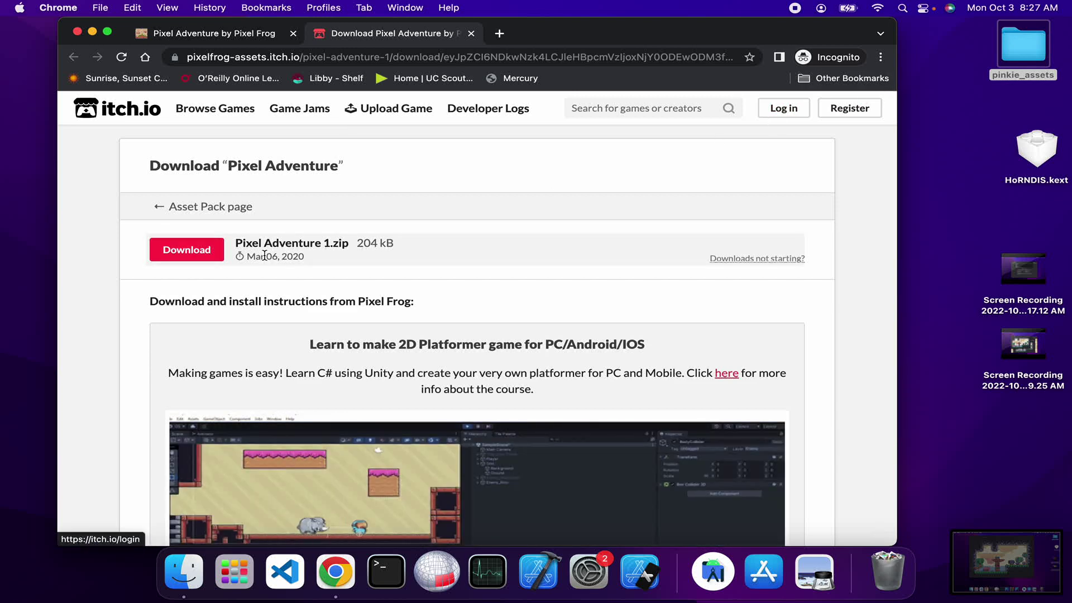
{"action": "left_click", "coordinate": [184, 256]}
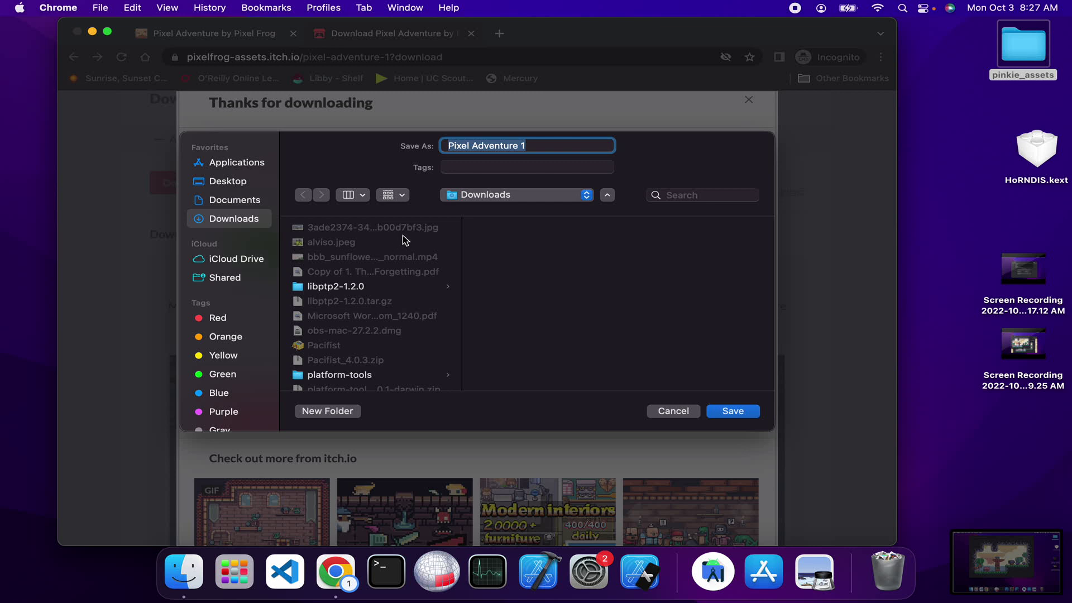
{"action": "left_click", "coordinate": [239, 185]}
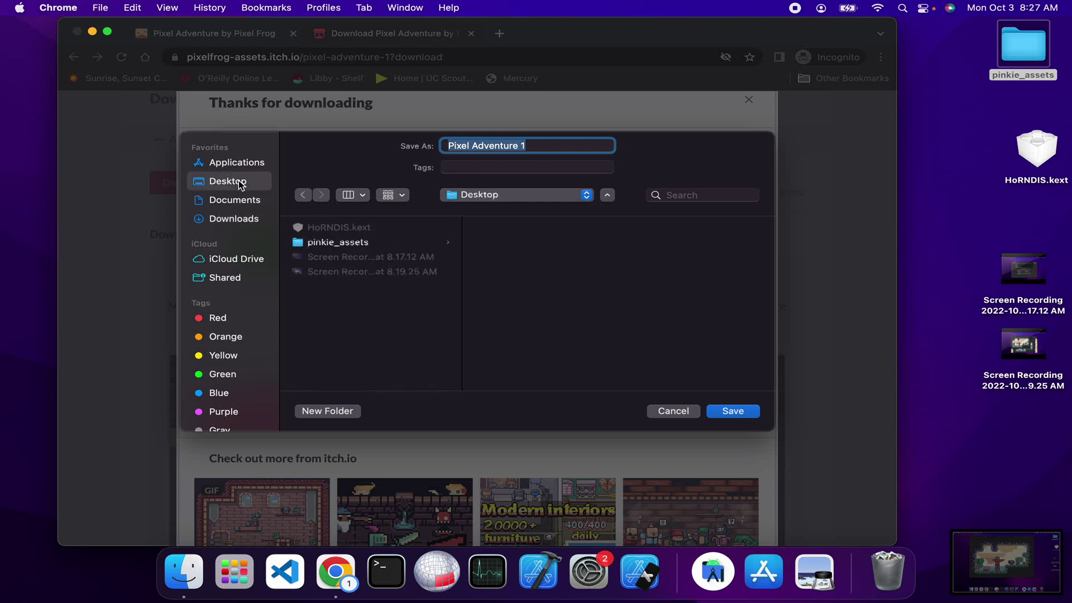
{"action": "left_click", "coordinate": [347, 245]}
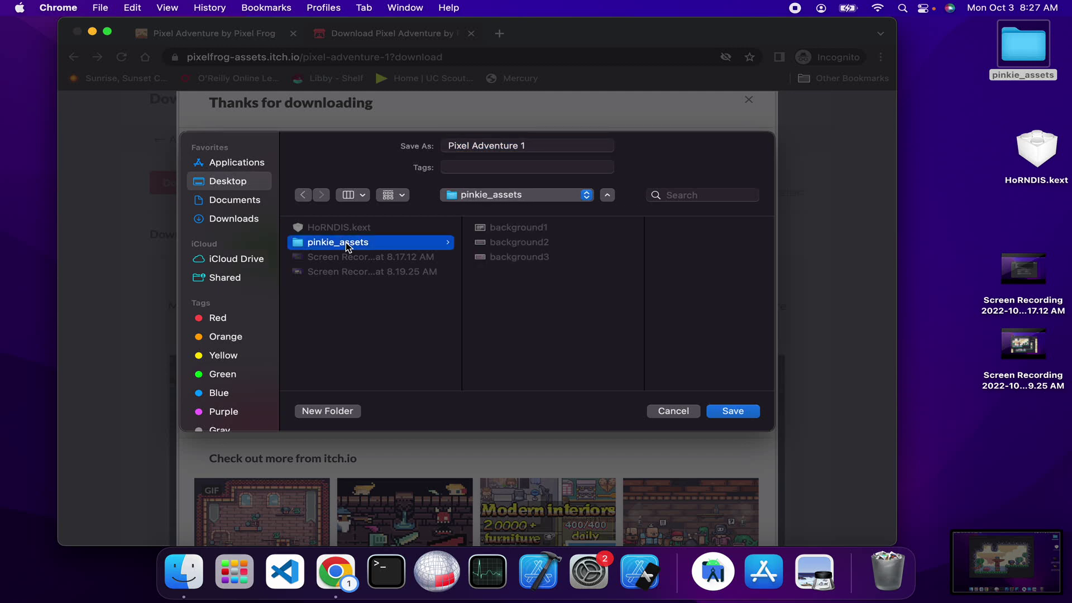
{"action": "left_click", "coordinate": [733, 411]}
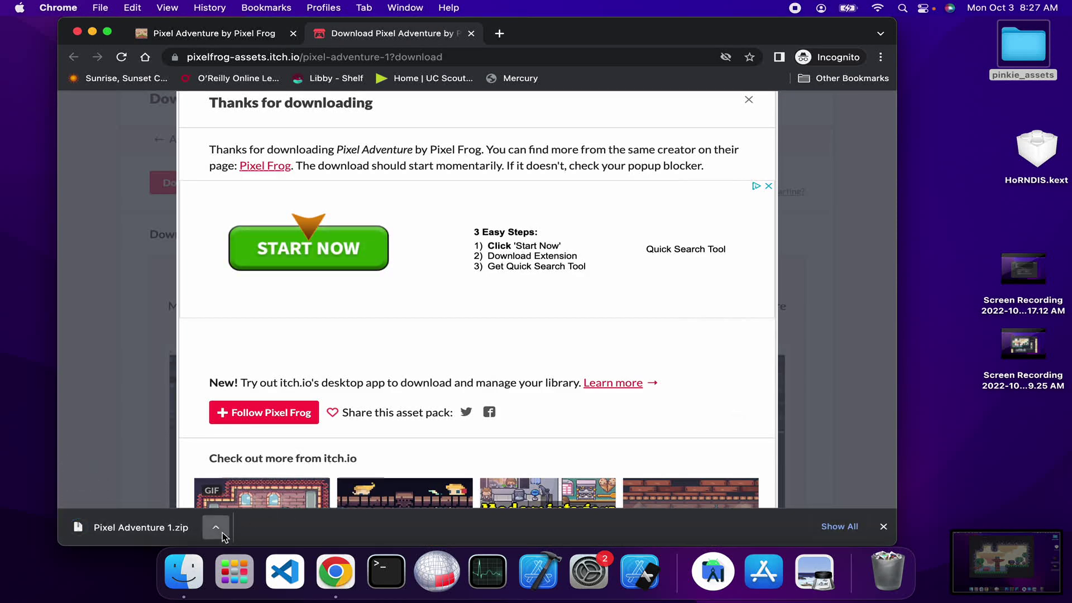
{"action": "left_click", "coordinate": [220, 529]}
{"action": "left_click", "coordinate": [250, 509]}
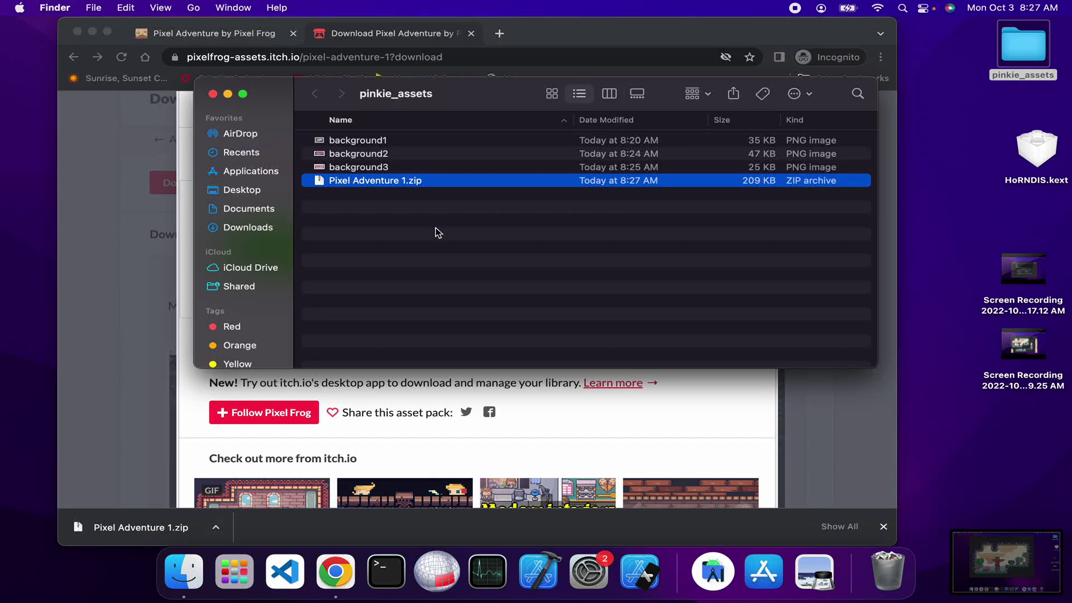
- Extract Pixel Adventure 1.zip with Archive Utility into a Free folder inside pinkie_assets
{"action": "right_click", "coordinate": [387, 187]}
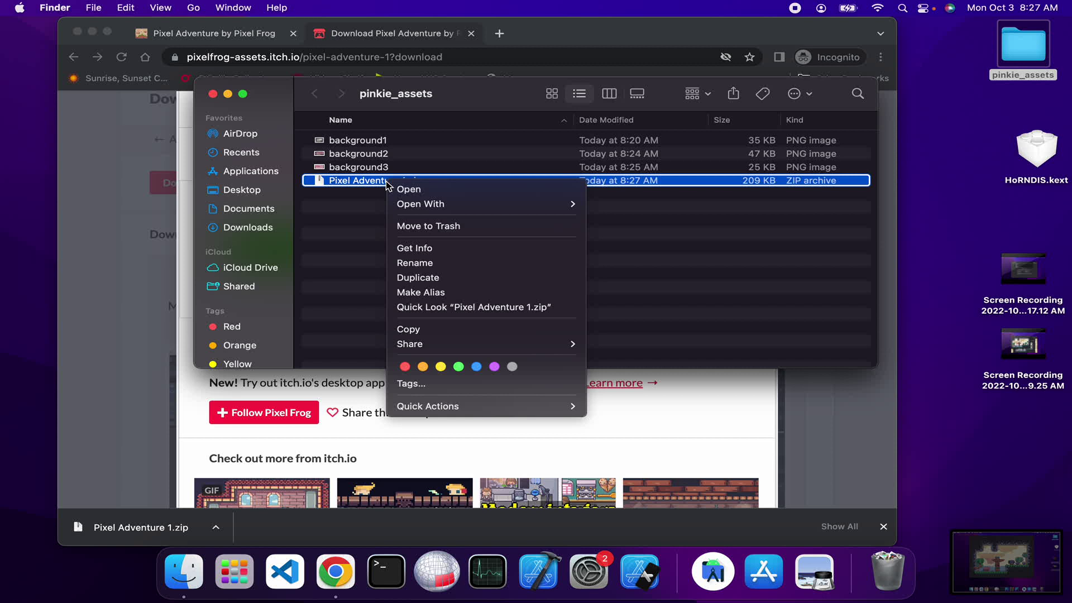
{"action": "mouse_move", "coordinate": [421, 204]}
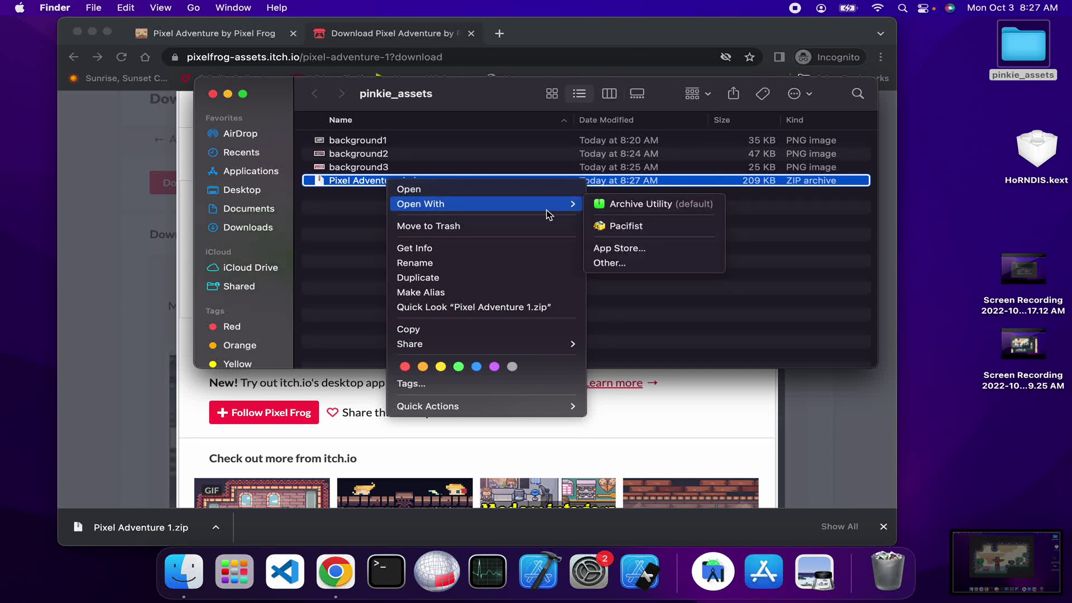
{"action": "left_click", "coordinate": [652, 209]}
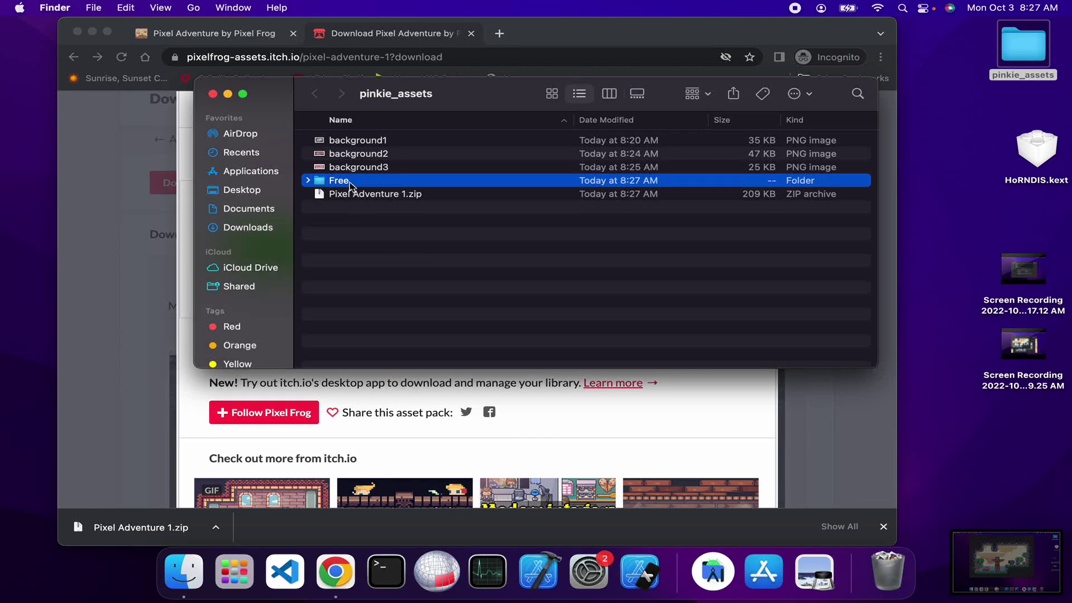
- Trash the leftover Pixel Adventure 1.zip, keeping the unpacked Free folder selected
{"action": "left_click", "coordinate": [336, 198]}
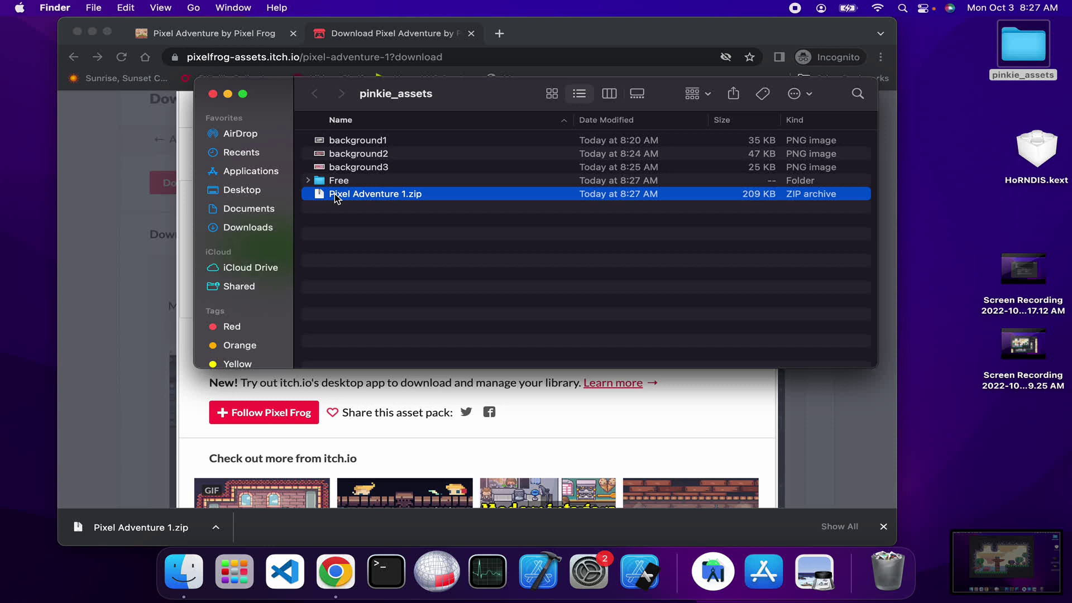
{"action": "right_click", "coordinate": [336, 197]}
{"action": "mouse_move", "coordinate": [369, 217]}
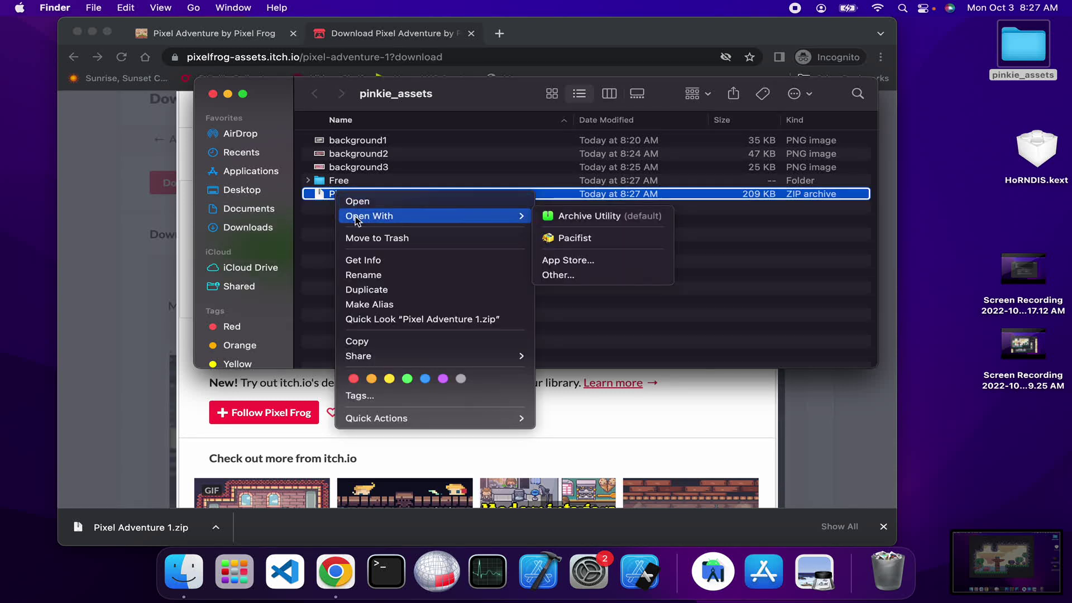
{"action": "left_click", "coordinate": [359, 238]}
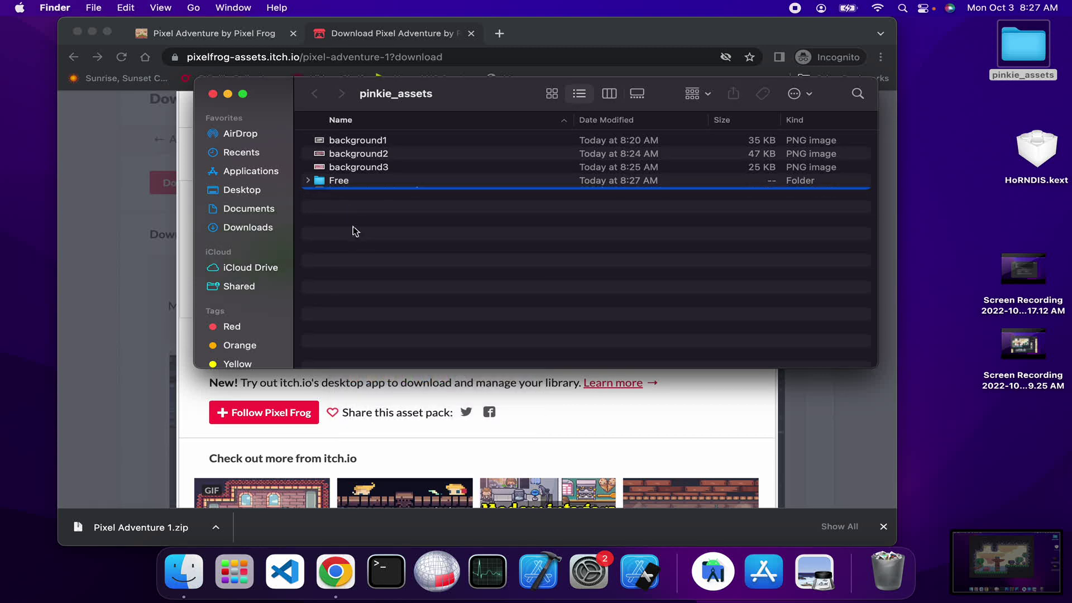
{"action": "left_click", "coordinate": [337, 187]}
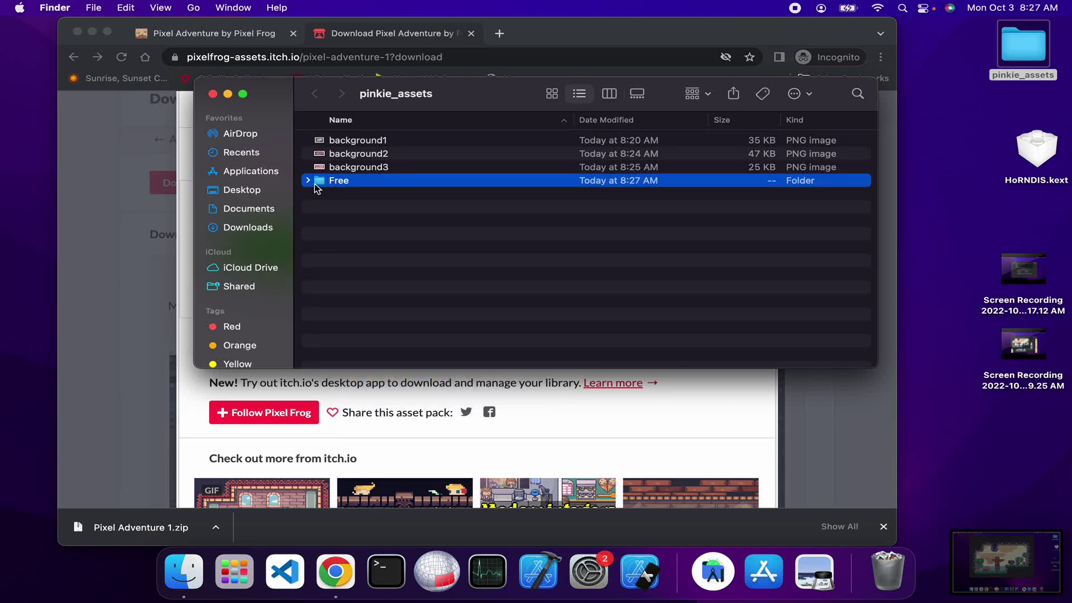
- Expand Free > Main Characters > Pink Man and select Run (32x32).png together with Idle (32x32).png
{"action": "left_click", "coordinate": [308, 182]}
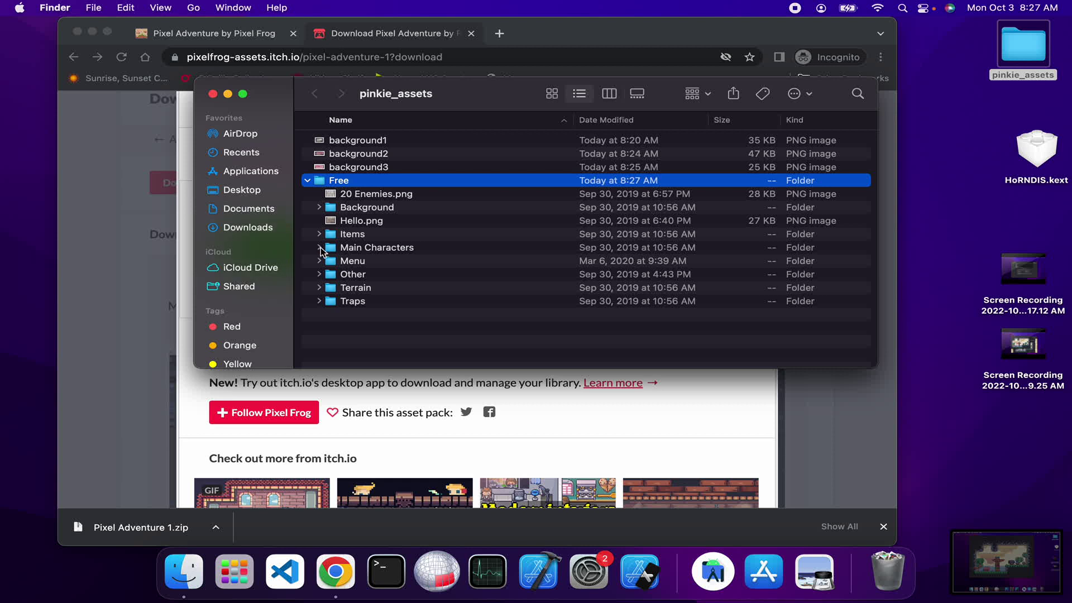
{"action": "left_click", "coordinate": [318, 248]}
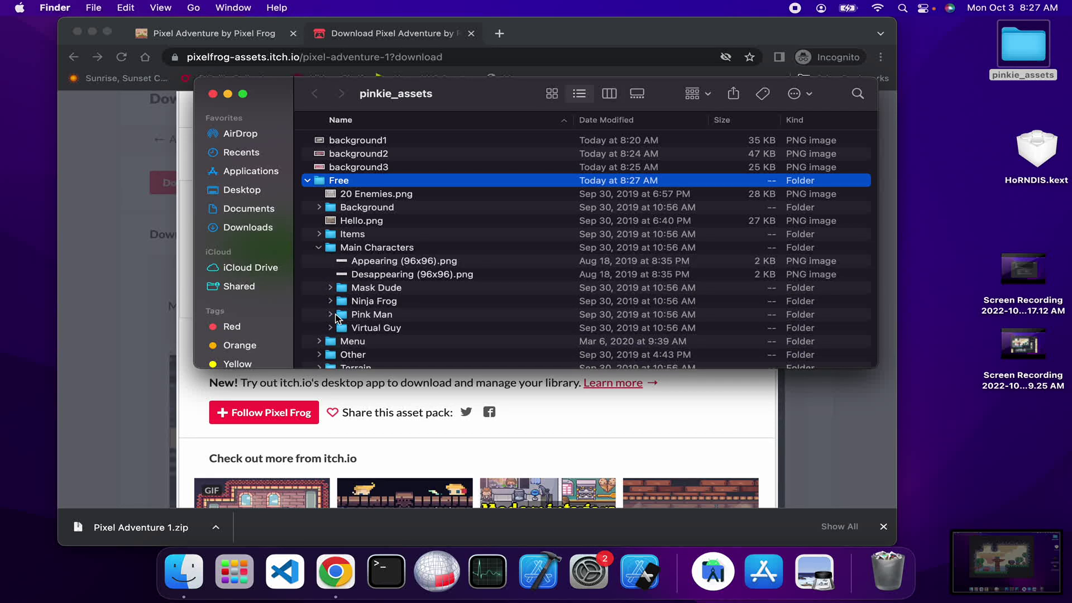
{"action": "left_click", "coordinate": [331, 315]}
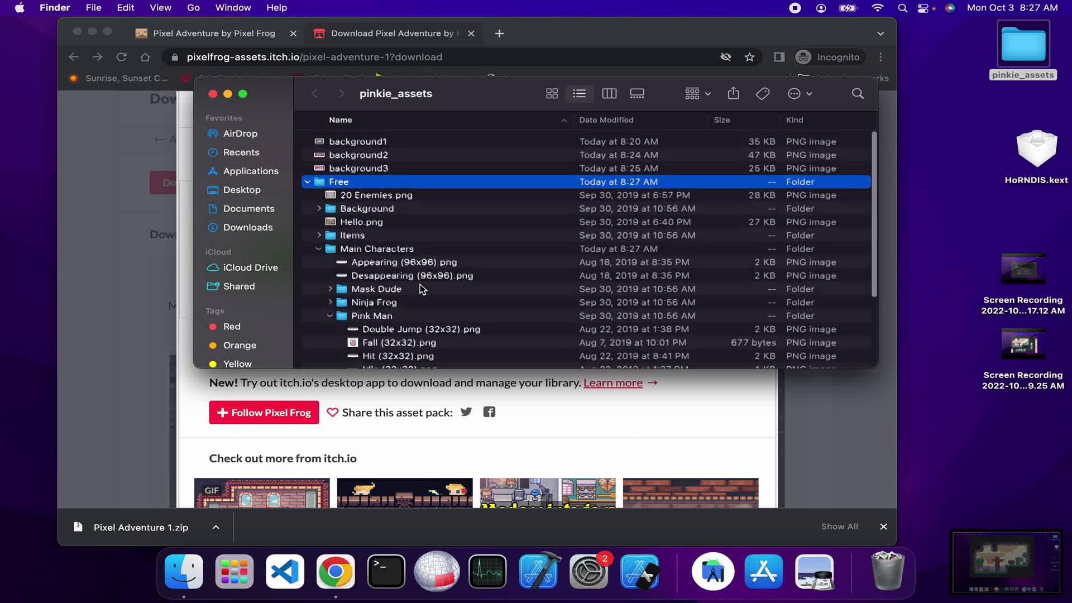
{"action": "scroll", "coordinate": [420, 286], "scroll_direction": "down", "scroll_amount": 1}
{"action": "scroll", "coordinate": [419, 288], "scroll_direction": "down", "scroll_amount": 3}
{"action": "scroll", "coordinate": [420, 287], "scroll_direction": "down", "scroll_amount": 3}
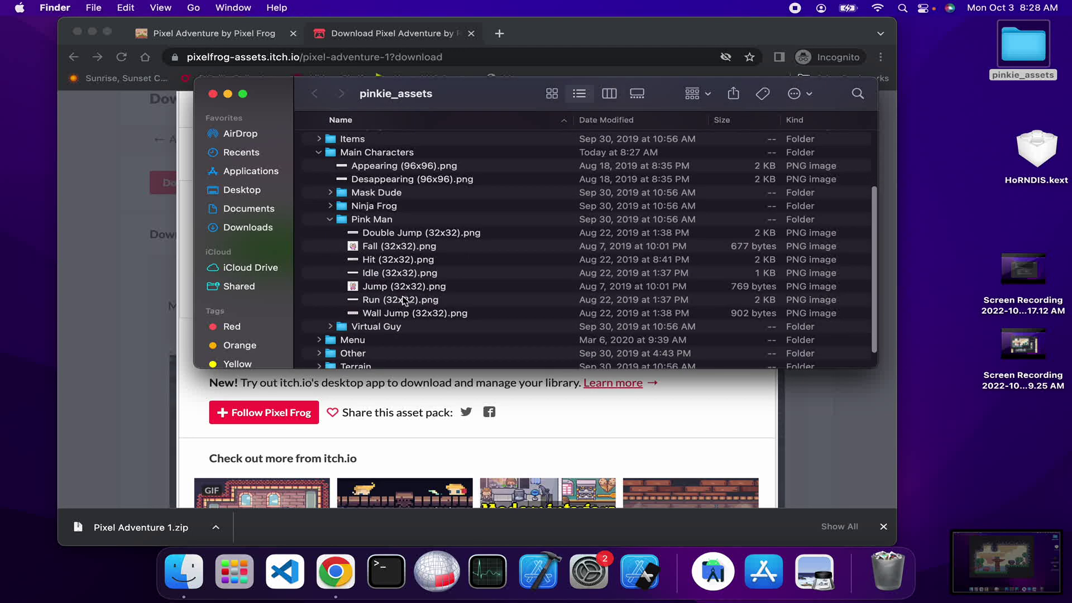
{"action": "left_click", "coordinate": [399, 301]}
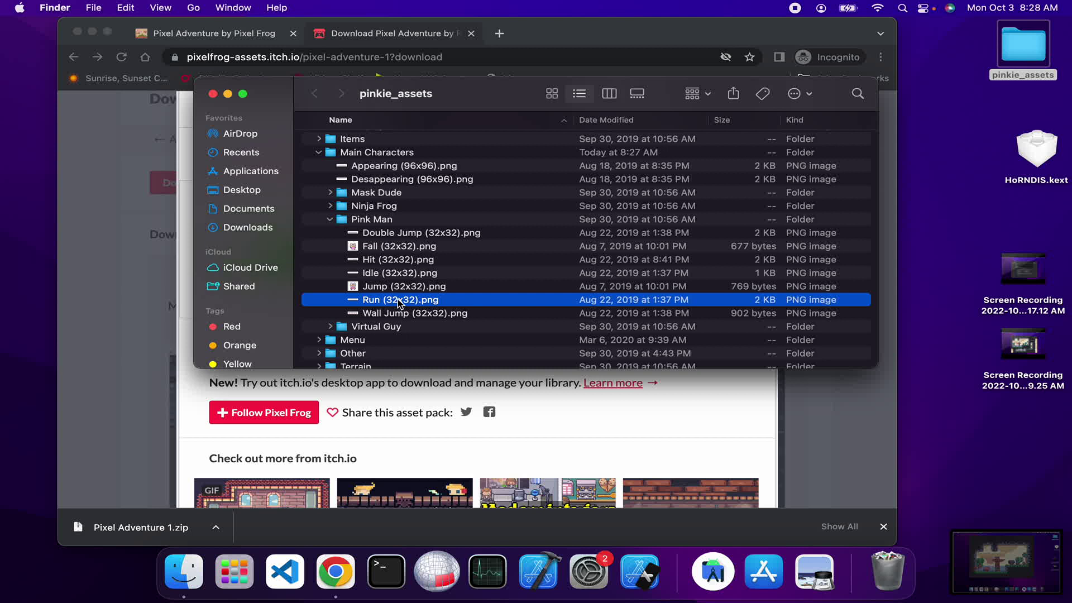
{"action": "left_click", "coordinate": [403, 273], "text": "super"}
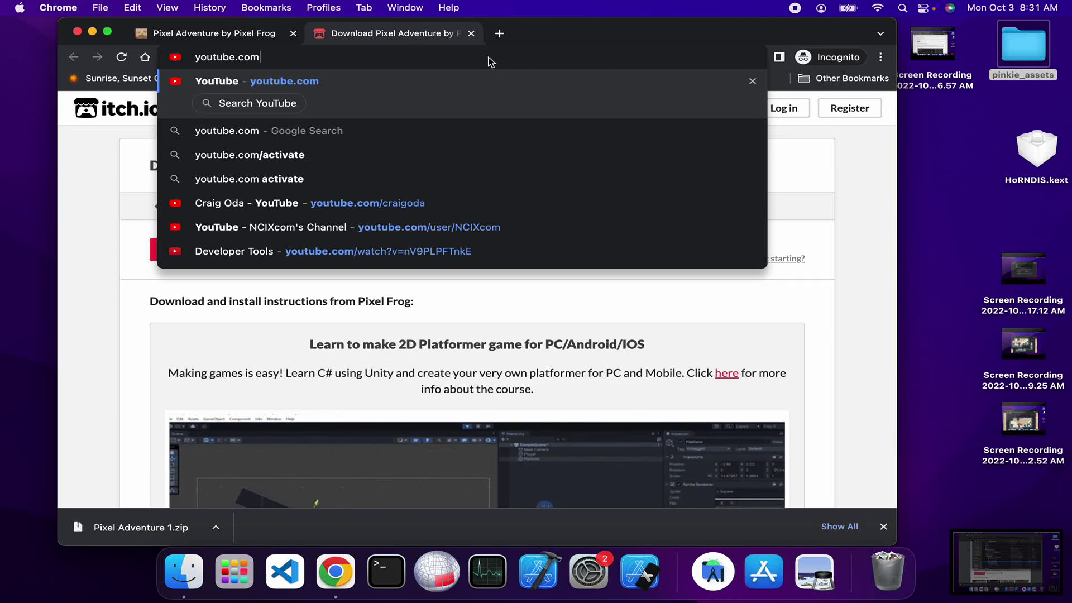
- From the Craig Oda channel reach the Pinkie - flame_bloc playlist and follow its opengameart graphics link
{"action": "left_click", "coordinate": [435, 203]}
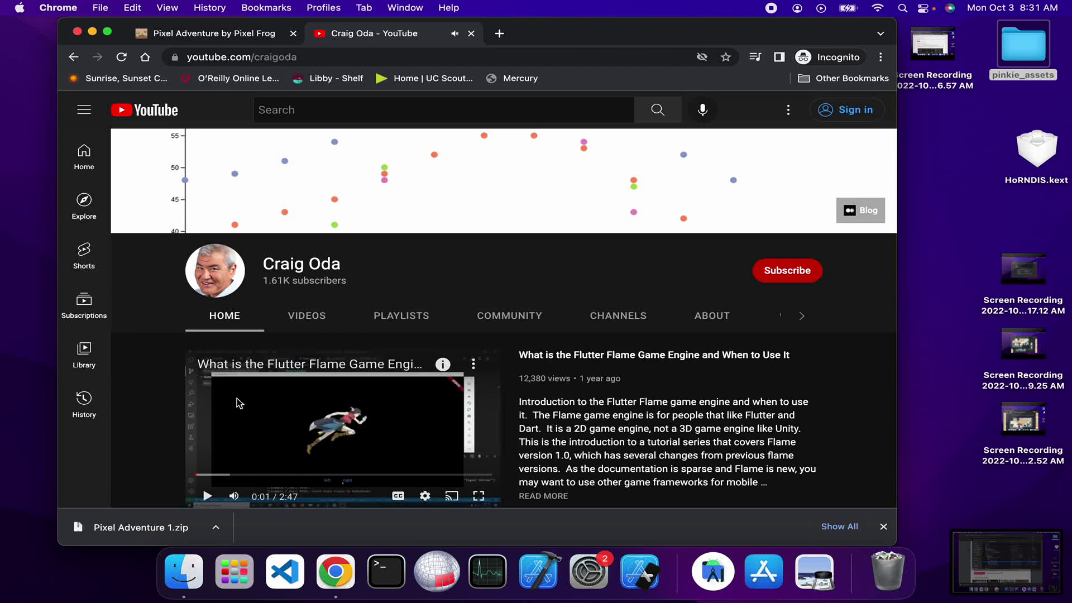
{"action": "scroll", "coordinate": [237, 404], "scroll_direction": "down", "scroll_amount": 5}
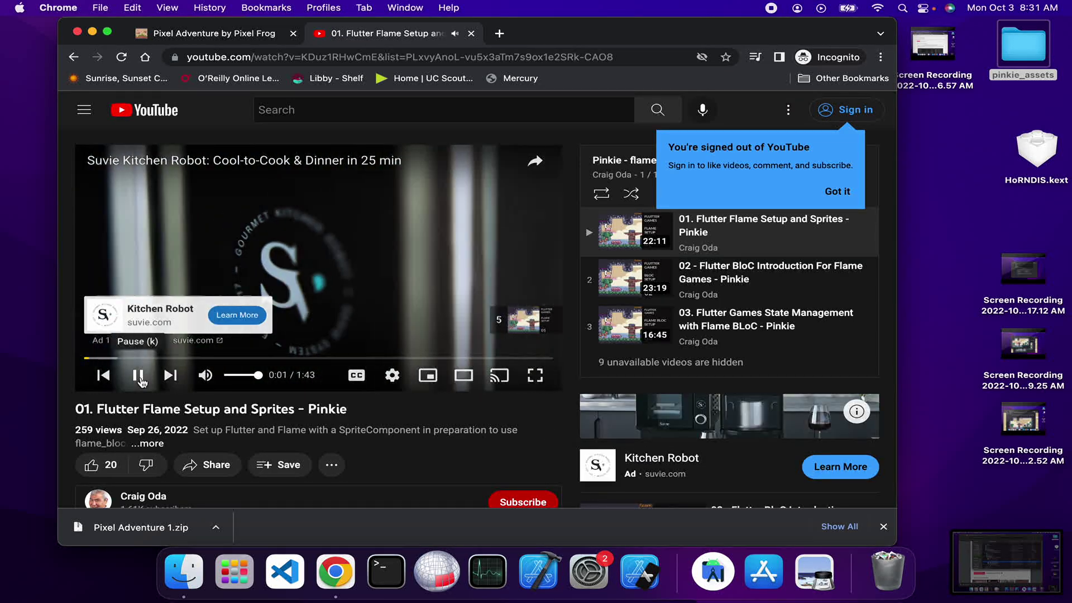
{"action": "left_click", "coordinate": [139, 376]}
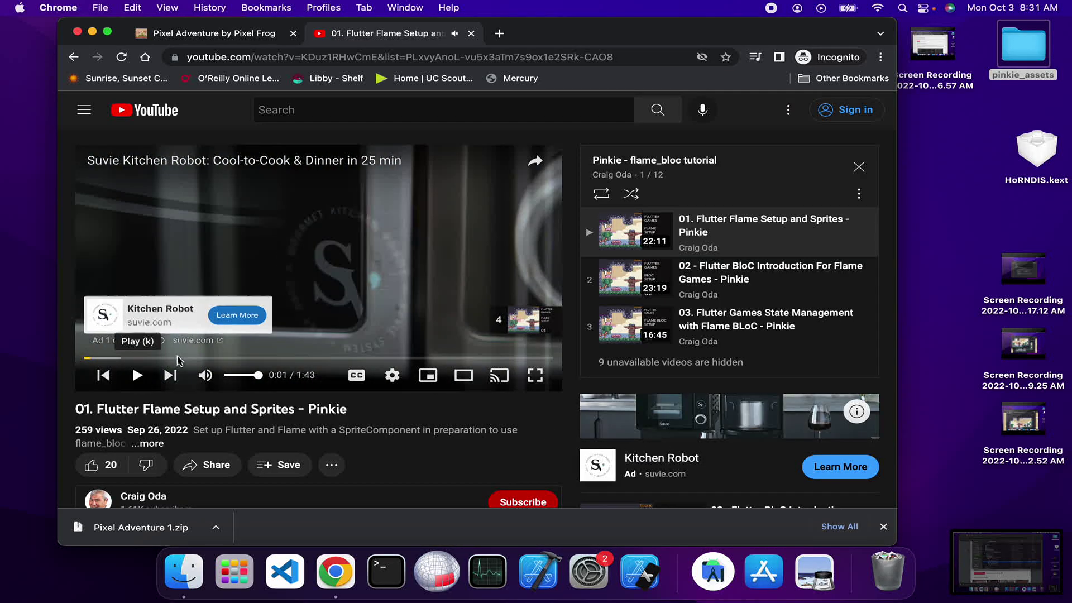
{"action": "left_click", "coordinate": [691, 159]}
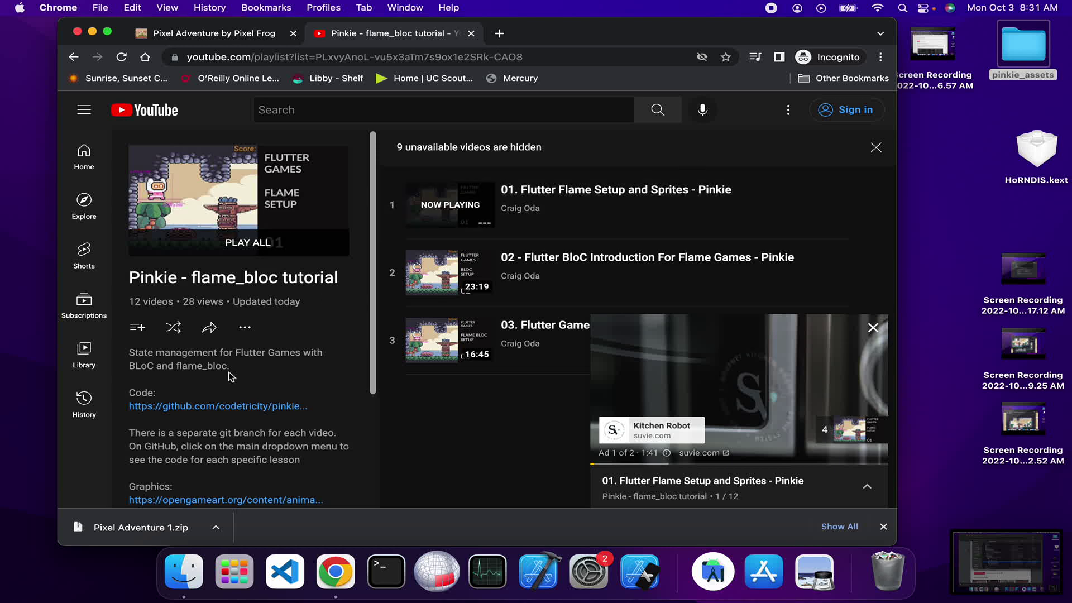
{"action": "scroll", "coordinate": [243, 414], "scroll_direction": "down", "scroll_amount": 2}
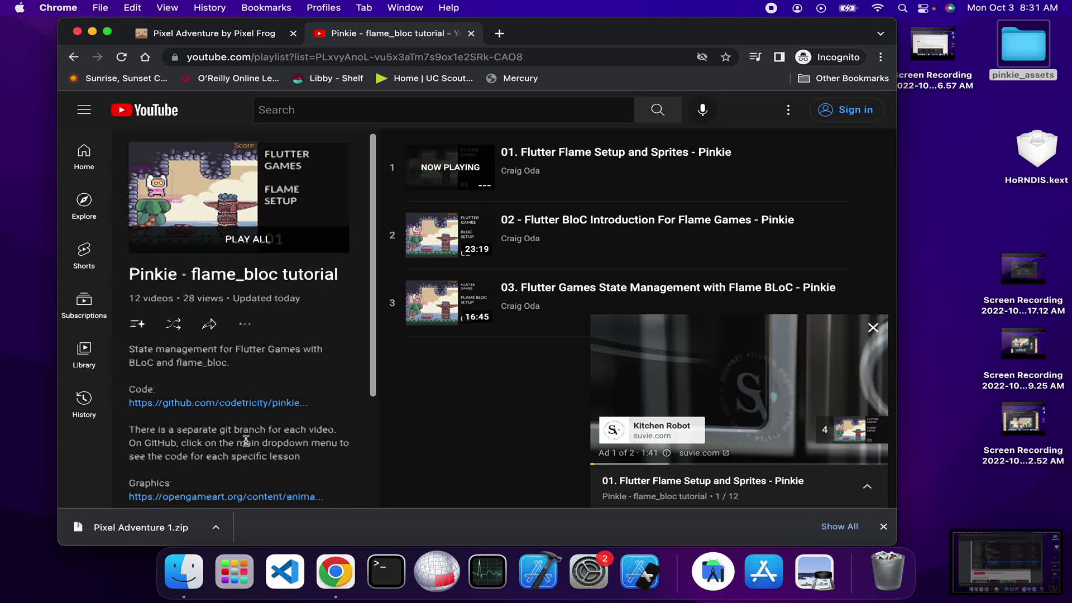
{"action": "scroll", "coordinate": [246, 445], "scroll_direction": "down", "scroll_amount": 2}
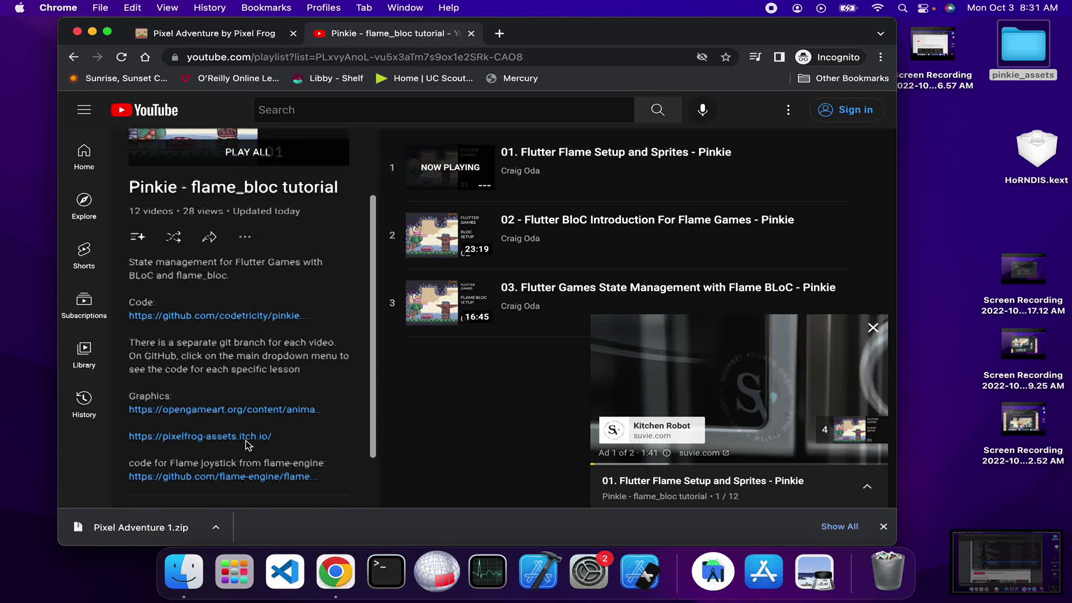
{"action": "left_click", "coordinate": [266, 403]}
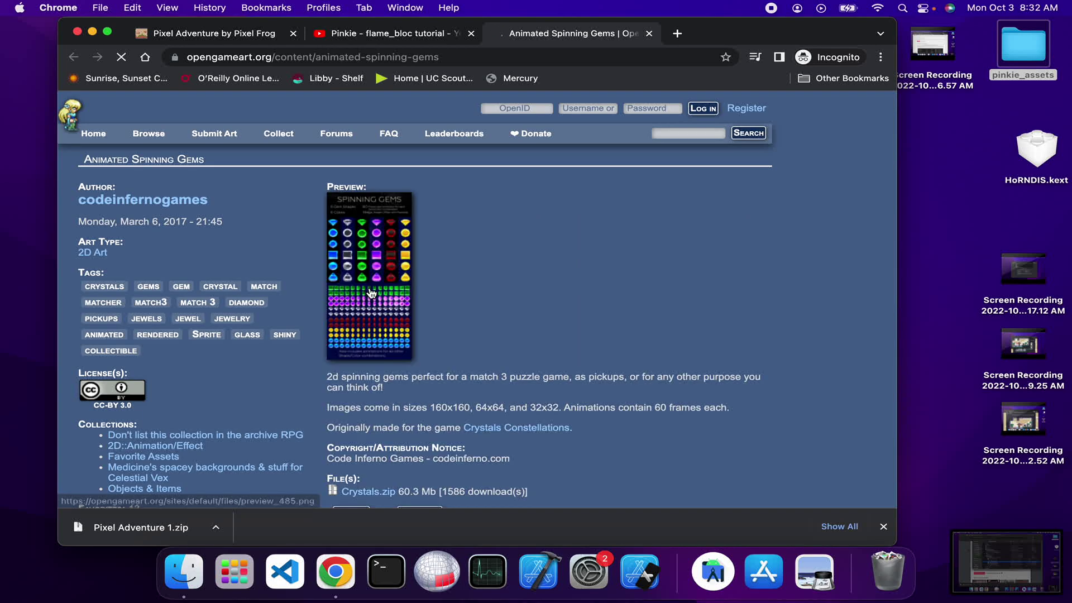
{"action": "scroll", "coordinate": [549, 279], "scroll_direction": "down", "scroll_amount": 2}
{"action": "scroll", "coordinate": [548, 280], "scroll_direction": "down", "scroll_amount": 2}
{"action": "scroll", "coordinate": [481, 323], "scroll_direction": "down", "scroll_amount": 3}
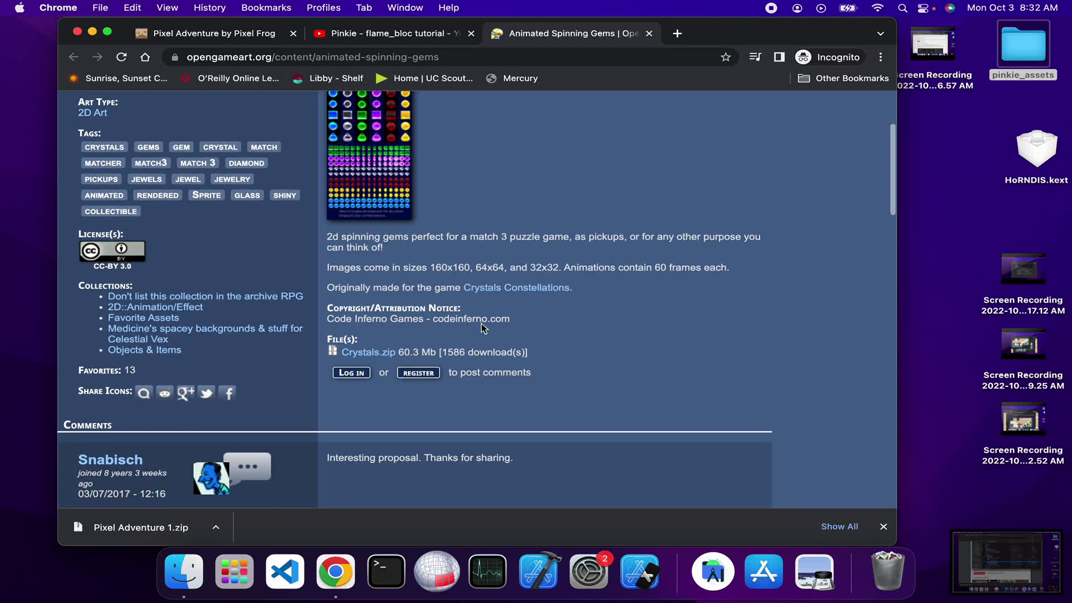
- Download Crystals.zip from the Animated Spinning Gems page, saving it into pinkie_assets
{"action": "left_click", "coordinate": [376, 355]}
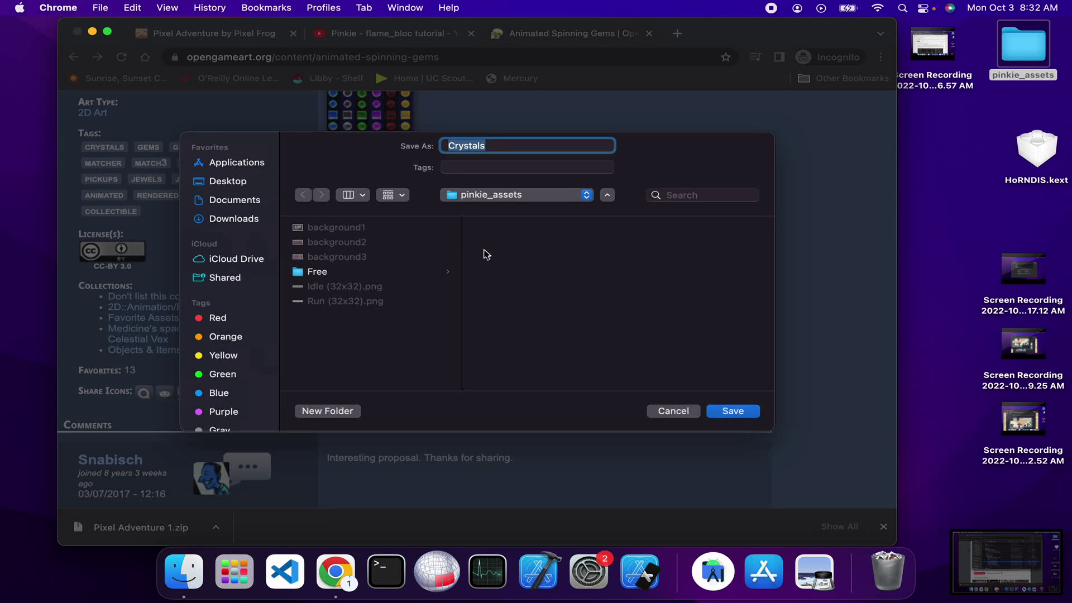
{"action": "left_click", "coordinate": [733, 411]}
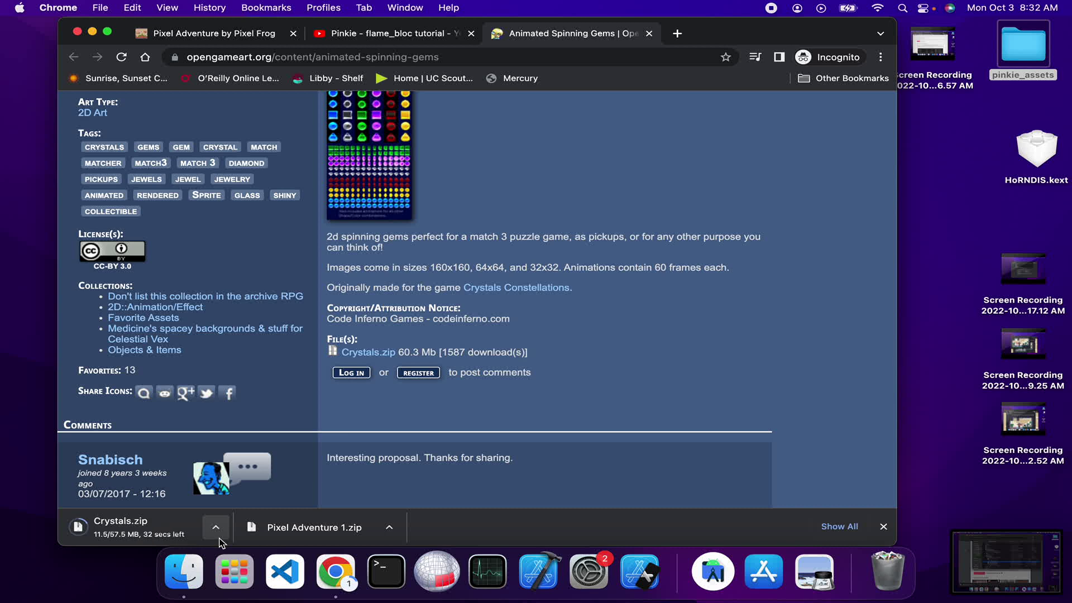
- Unzip Crystals.zip into a Crystals folder in pinkie_assets and move the folder below the other files
{"action": "left_click", "coordinate": [216, 527]}
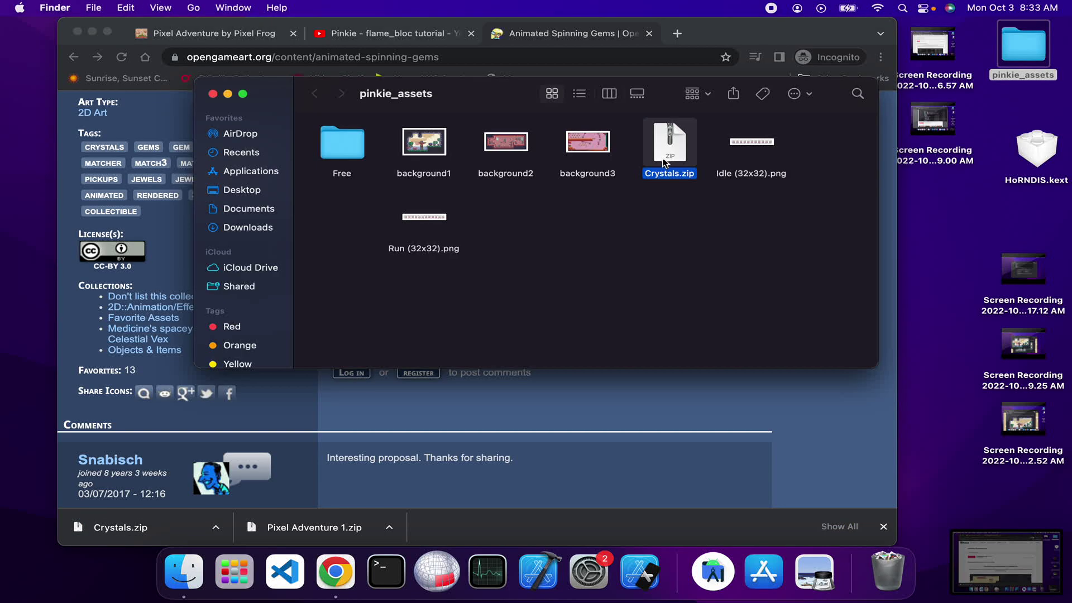
{"action": "double_click", "coordinate": [664, 160]}
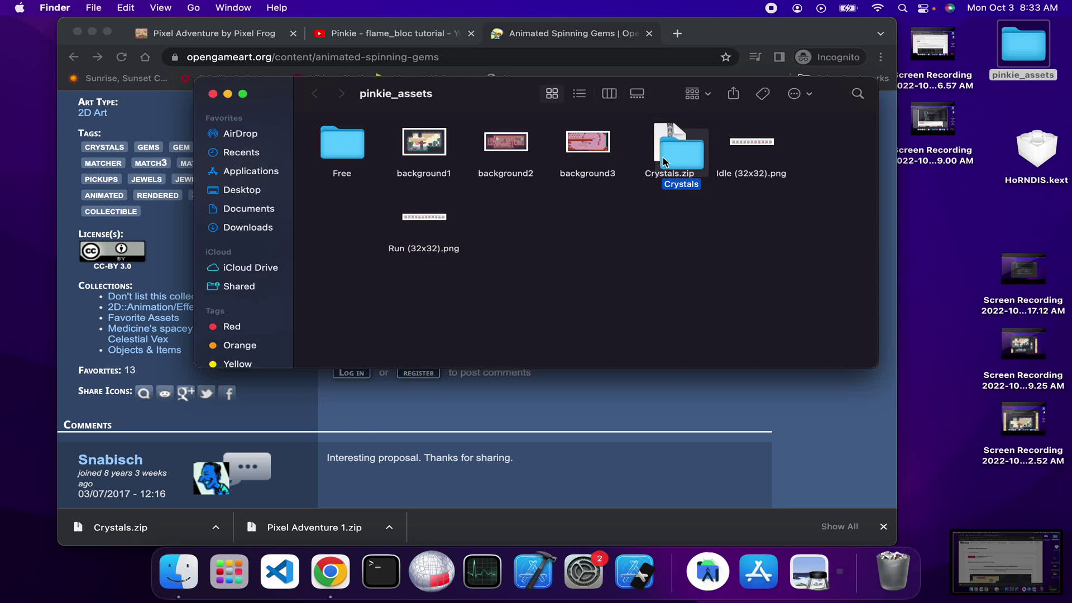
{"action": "left_click_drag", "start_coordinate": [663, 157], "coordinate": [645, 266]}
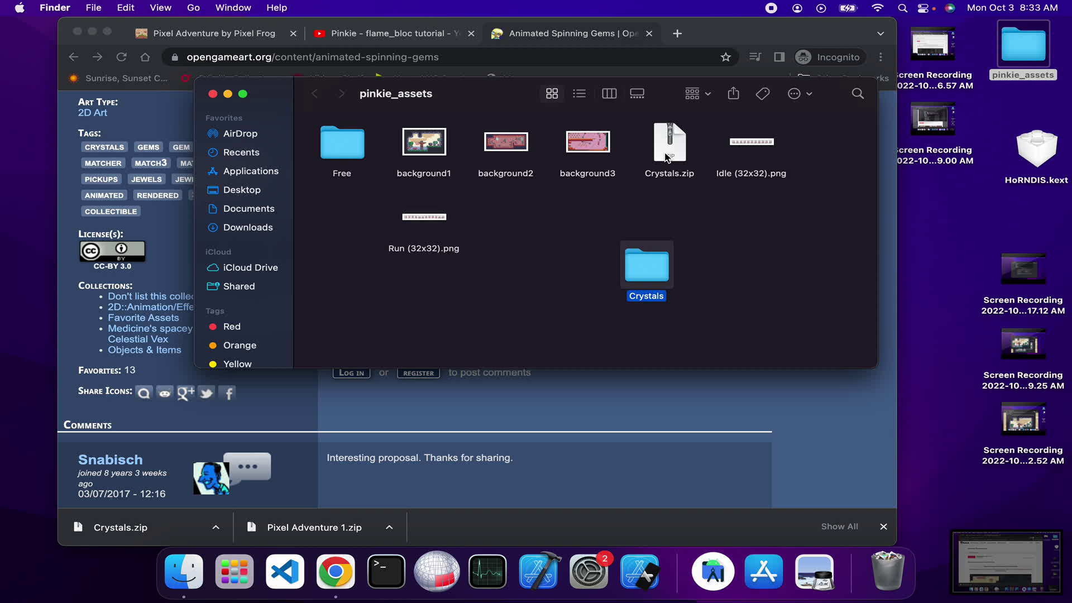
- Trash the Crystals.zip archive and enter the unzipped Crystals folder
{"action": "left_click", "coordinate": [667, 158]}
{"action": "right_click", "coordinate": [667, 158]}
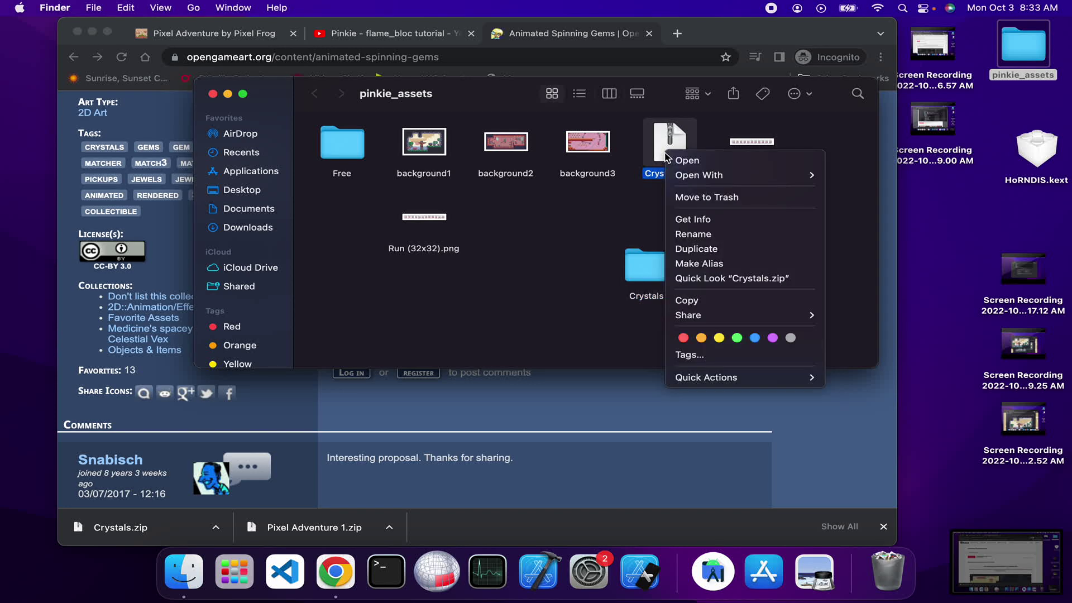
{"action": "left_click", "coordinate": [683, 196]}
{"action": "double_click", "coordinate": [642, 271]}
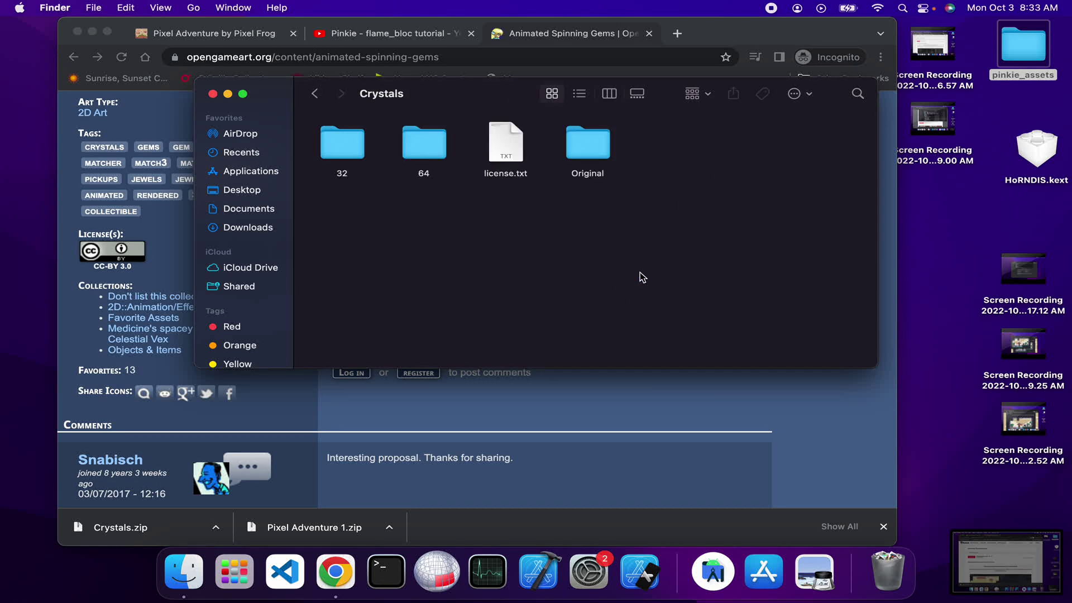
- Copy the 64 gem folder from Crystals and paste it into pinkie_assets via a second window
{"action": "double_click", "coordinate": [424, 146]}
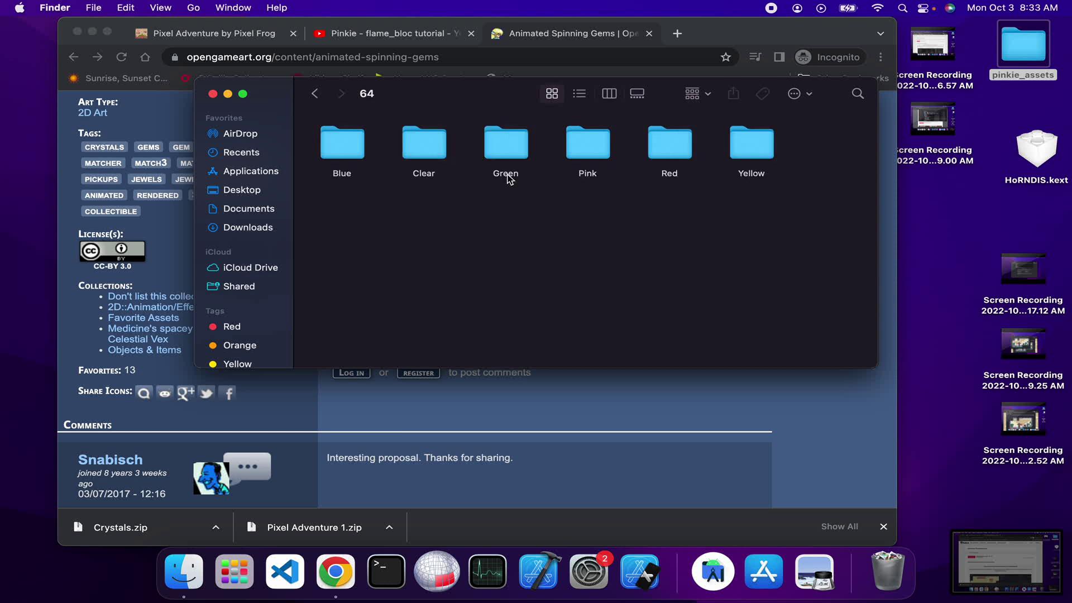
{"action": "left_click", "coordinate": [314, 95]}
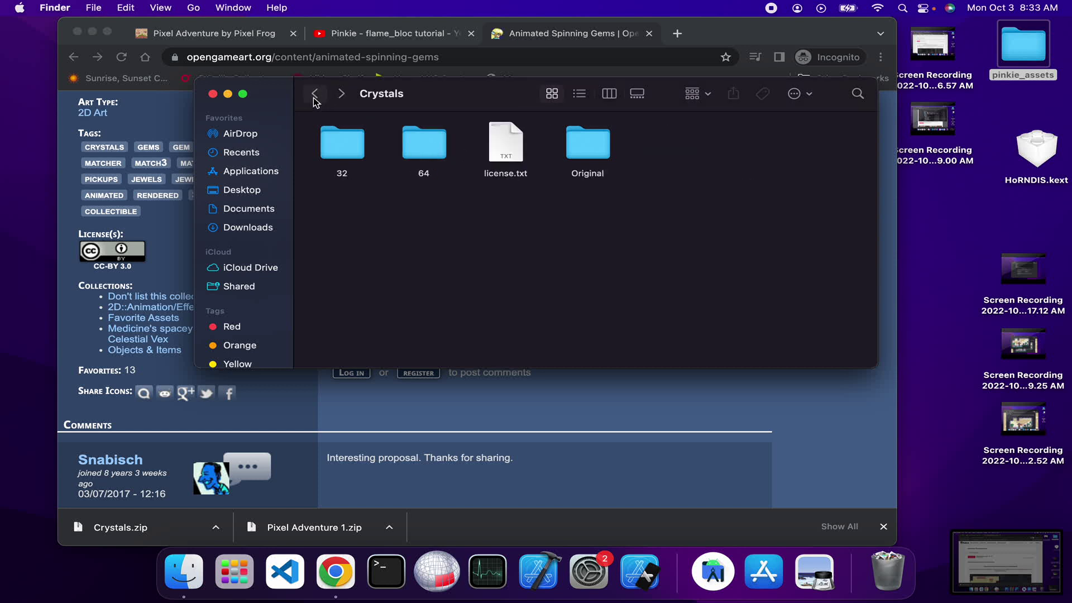
{"action": "left_click", "coordinate": [431, 153]}
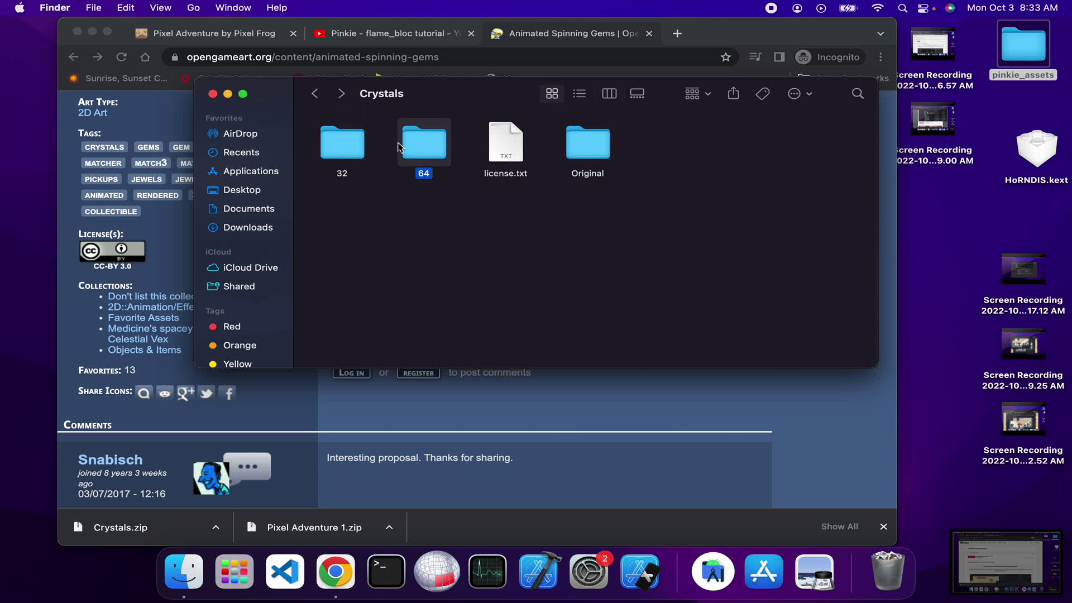
{"action": "key", "text": "super+n"}
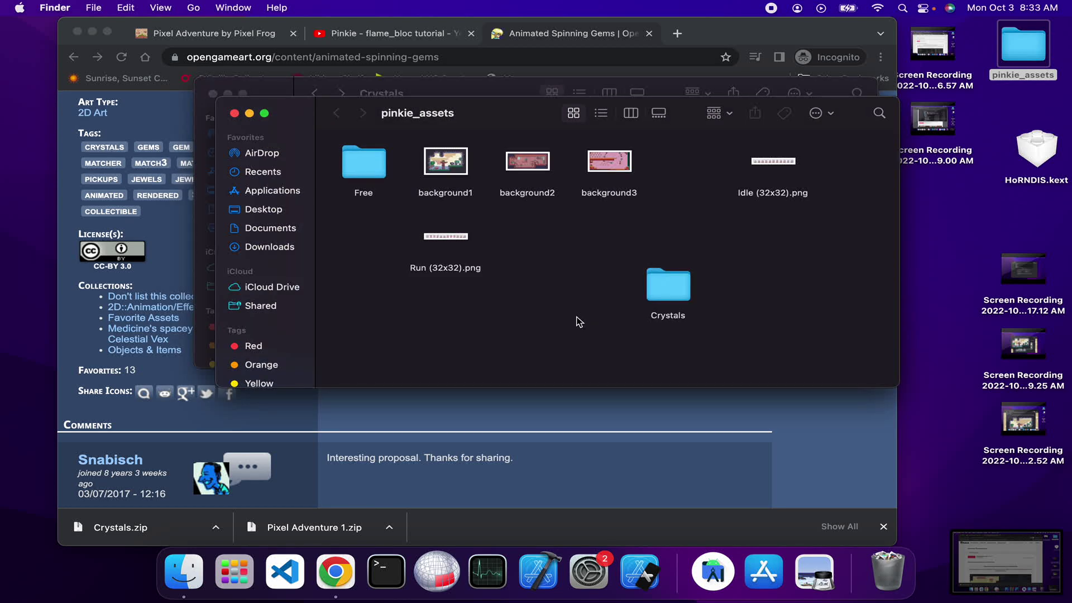
{"action": "key", "text": "super+v"}
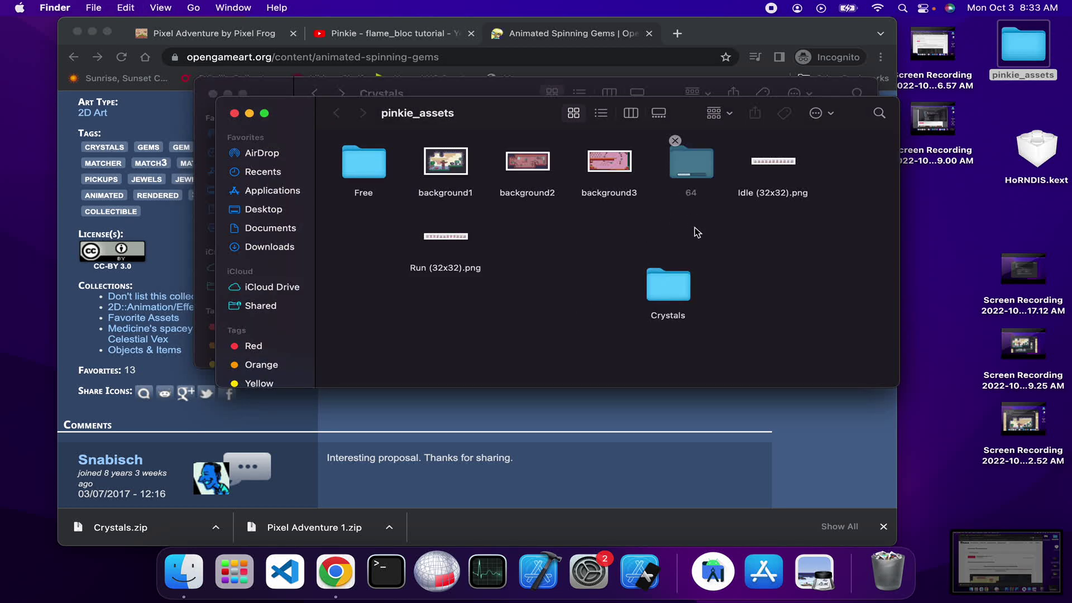
- Trash the original Crystals folder, leaving the copied 64 folder selected
{"action": "left_click", "coordinate": [671, 295]}
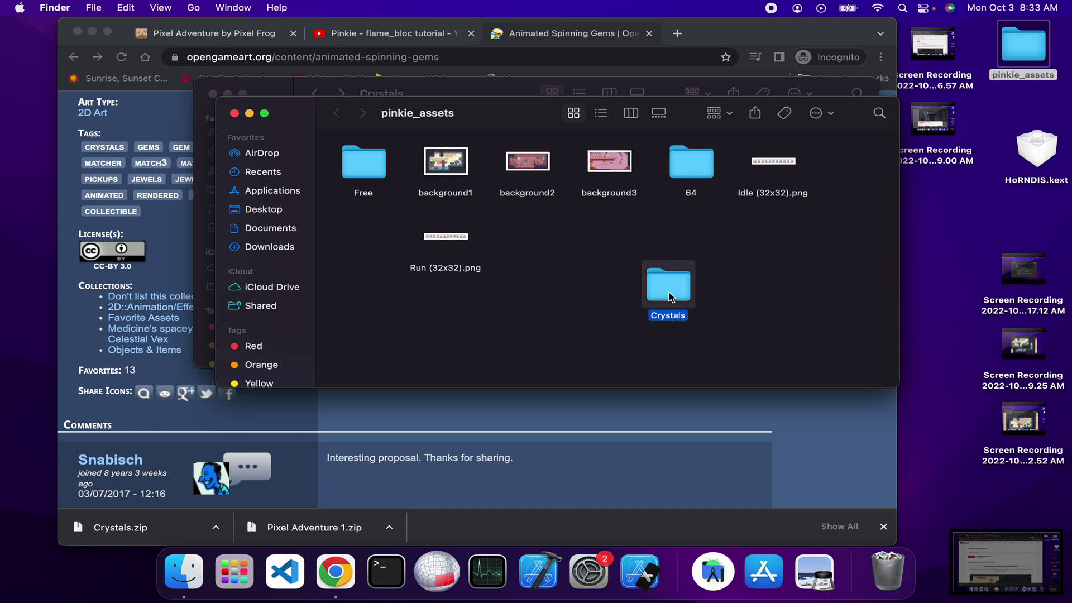
{"action": "right_click", "coordinate": [671, 296]}
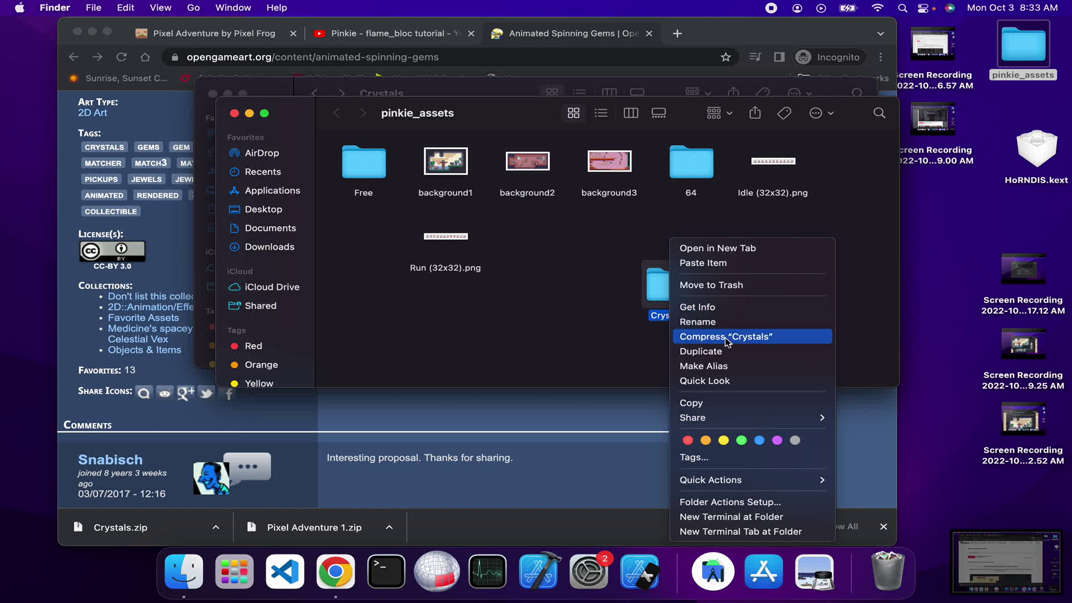
{"action": "left_click", "coordinate": [733, 290]}
{"action": "left_click", "coordinate": [698, 192]}
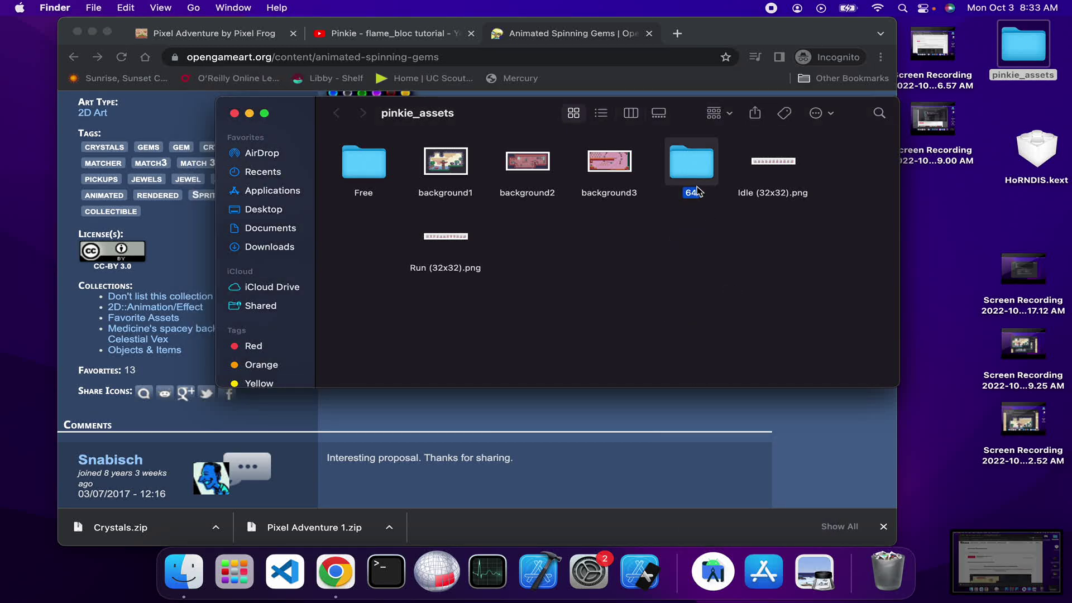
- Rename the 64 folder in pinkie_assets to crystals
{"action": "right_click", "coordinate": [691, 180]}
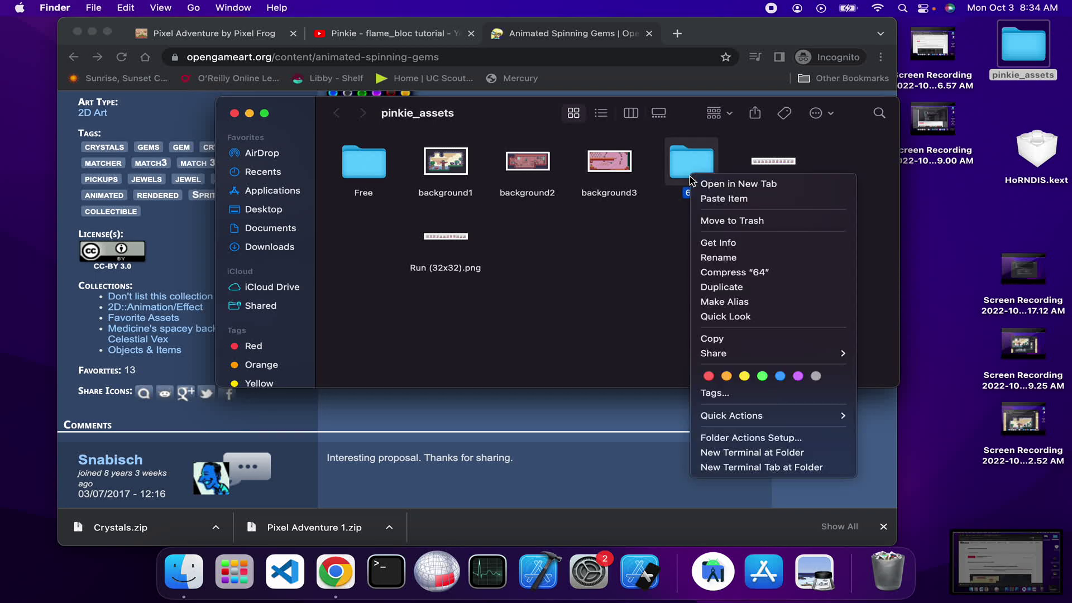
{"action": "left_click", "coordinate": [720, 260]}
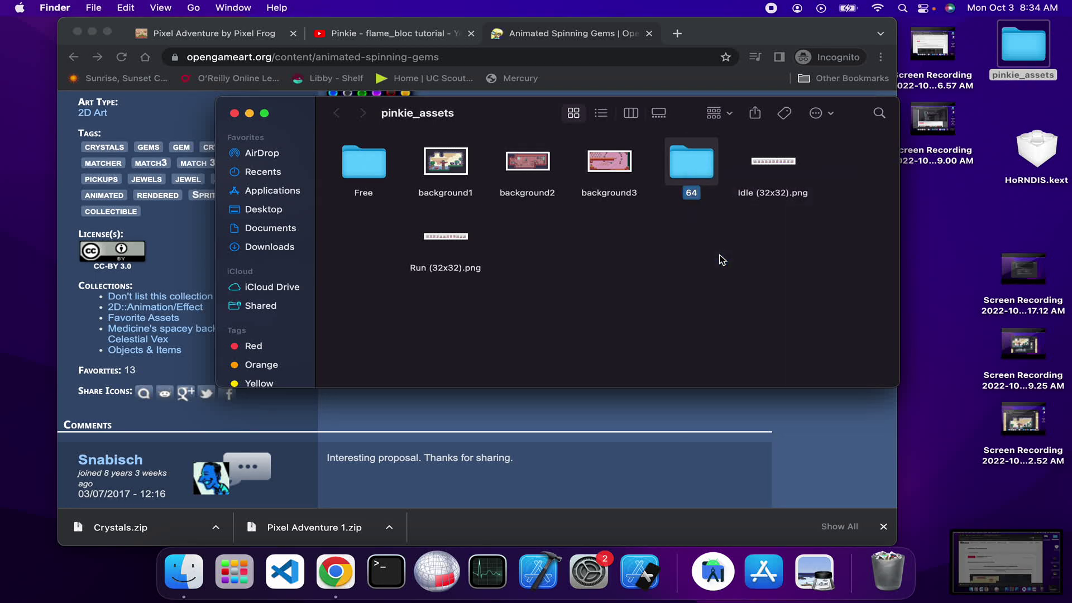
{"action": "type", "text": "crs"}
{"action": "key", "text": "BackSpace"}
{"action": "type", "text": "ystals"}
{"action": "key", "text": "Return"}
- Browse crystals > Red > gem5, preview frame 0001.png, then return up to pinkie_assets
{"action": "double_click", "coordinate": [689, 180]}
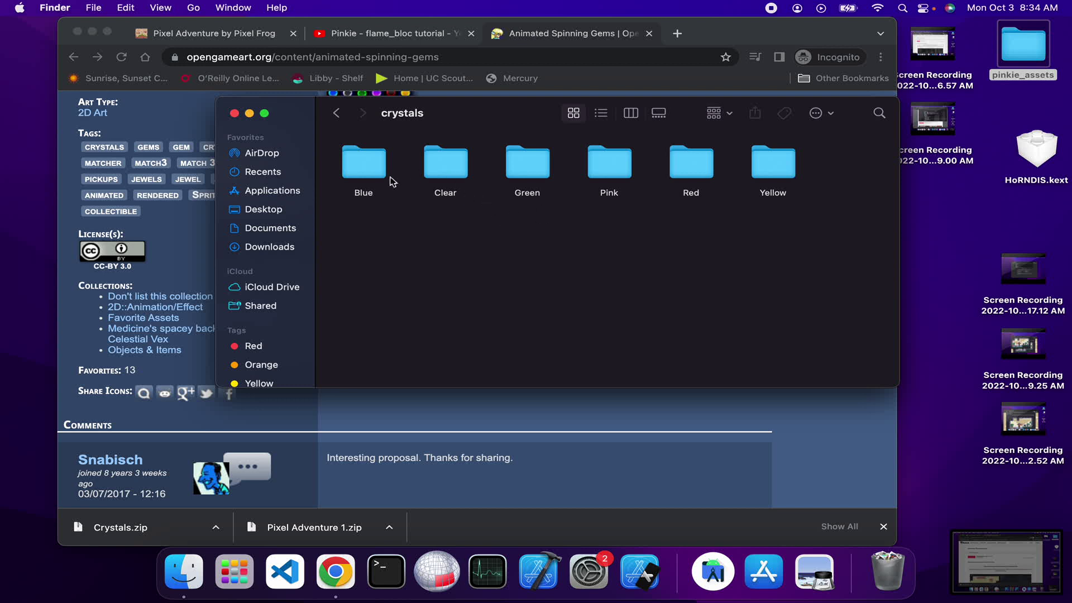
{"action": "double_click", "coordinate": [683, 170]}
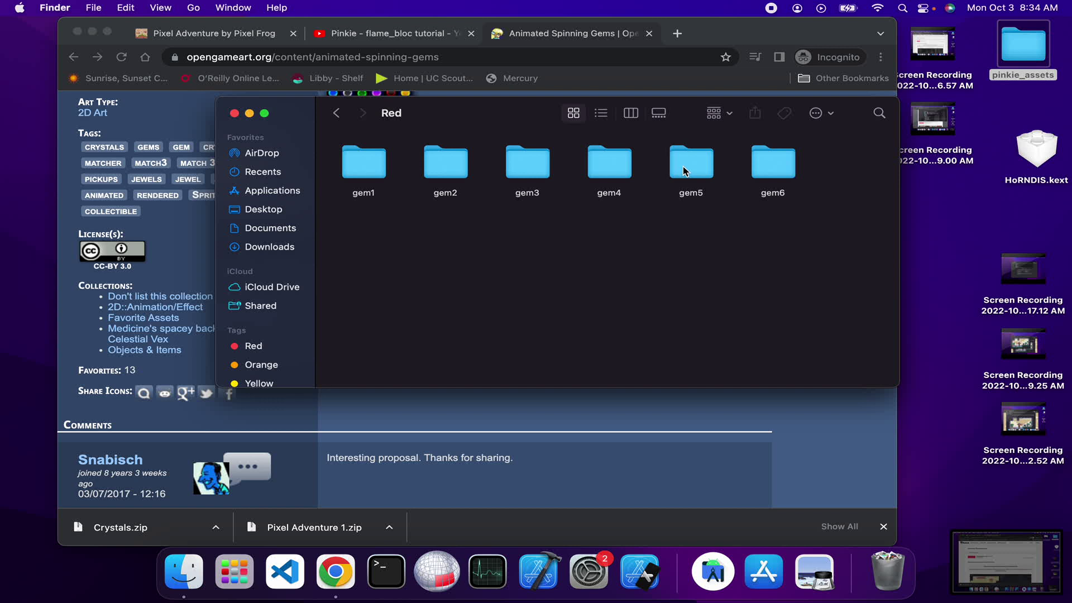
{"action": "double_click", "coordinate": [685, 168]}
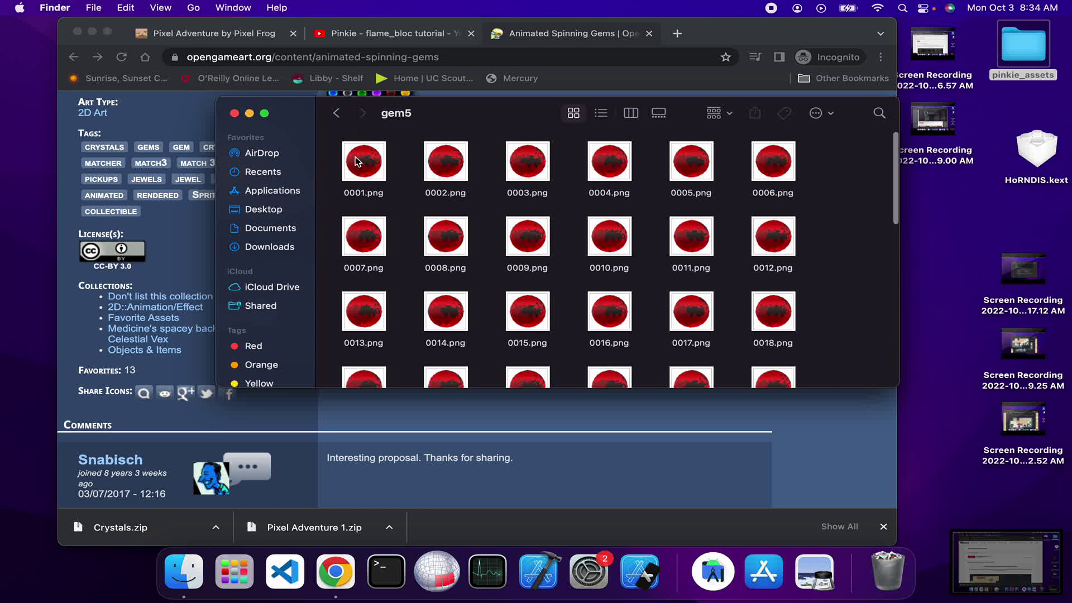
{"action": "double_click", "coordinate": [358, 163]}
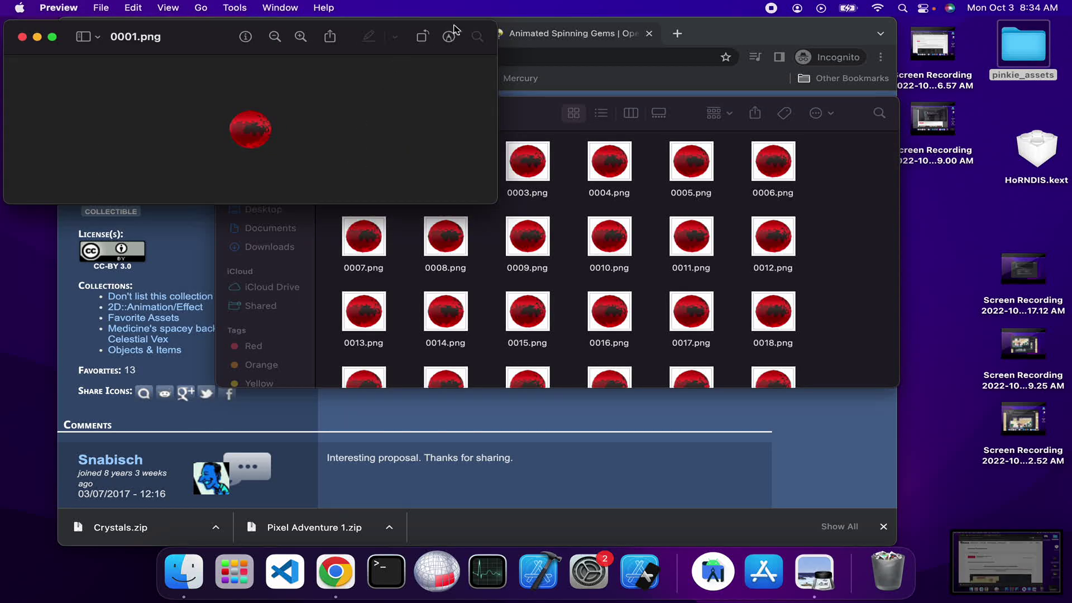
{"action": "left_click", "coordinate": [23, 36]}
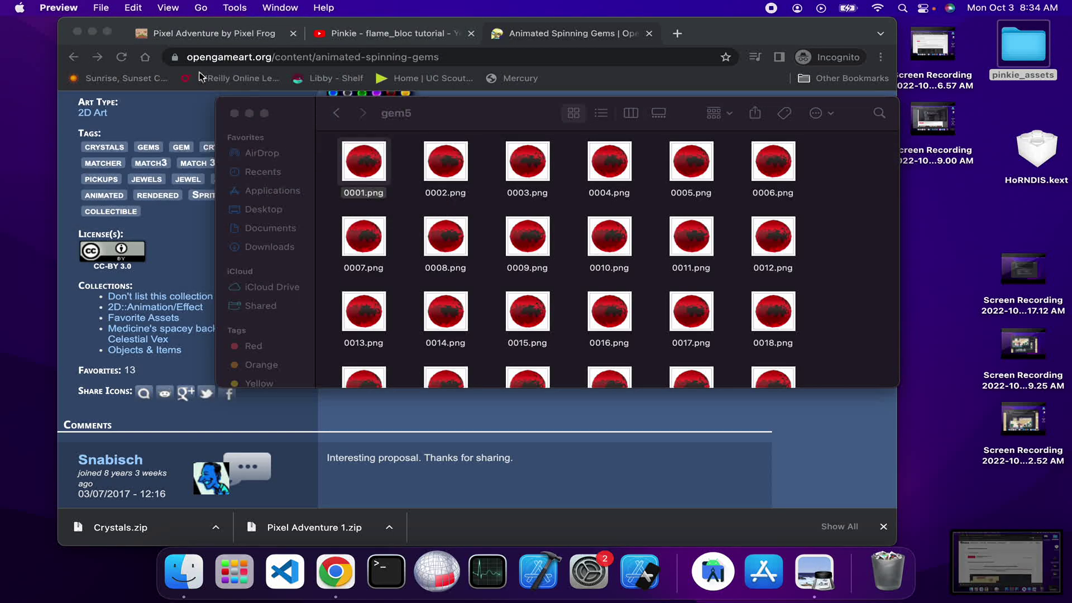
{"action": "left_click", "coordinate": [336, 114]}
{"action": "left_click", "coordinate": [337, 114]}
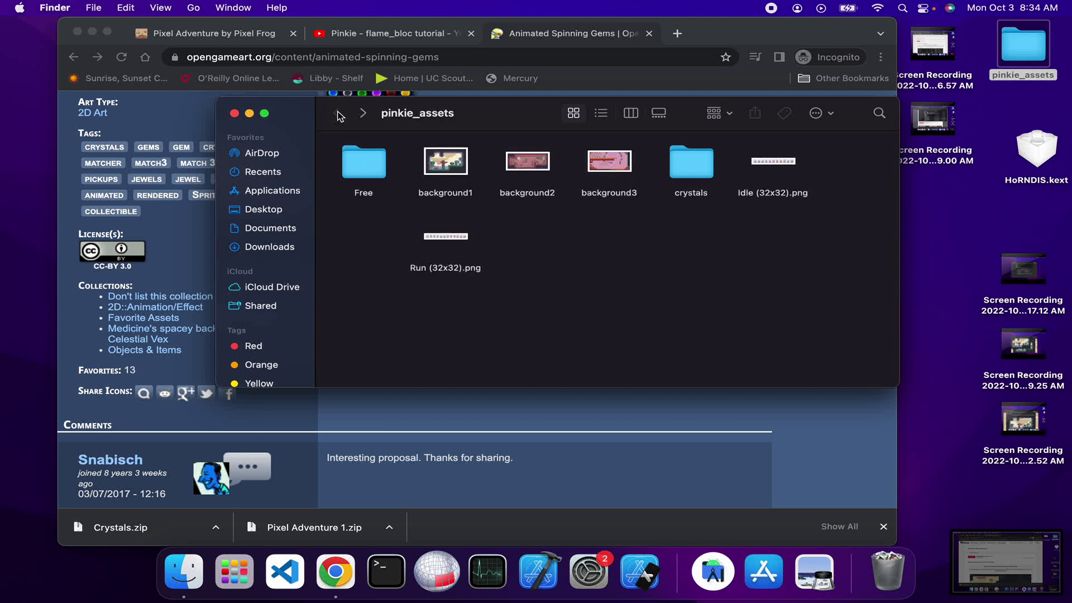
- Copy the Pink Man folder from Free > Main Characters and return to pinkie_assets
{"action": "double_click", "coordinate": [370, 174]}
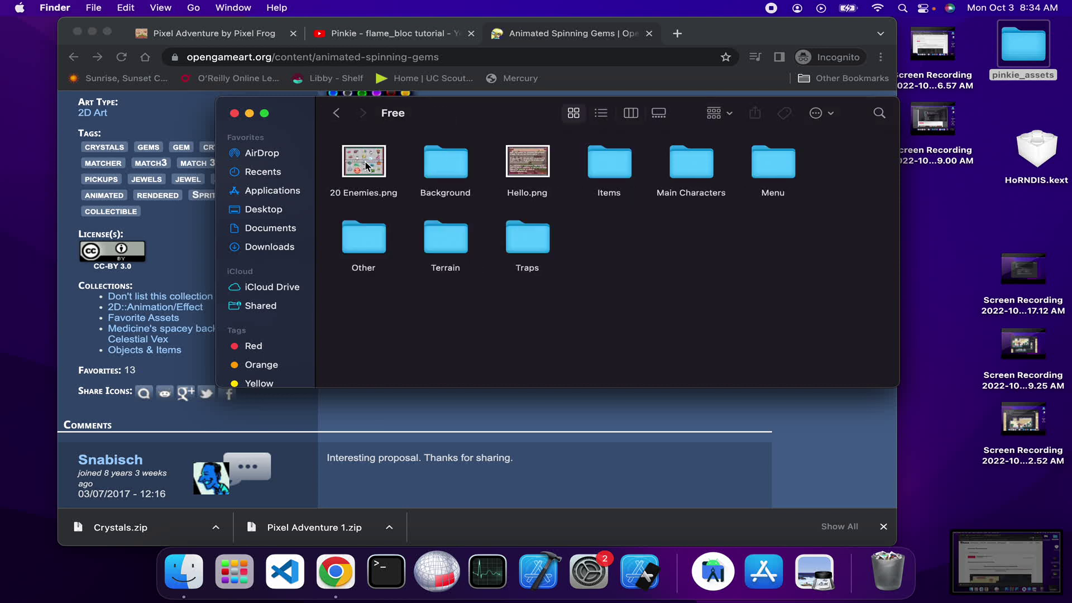
{"action": "double_click", "coordinate": [674, 175]}
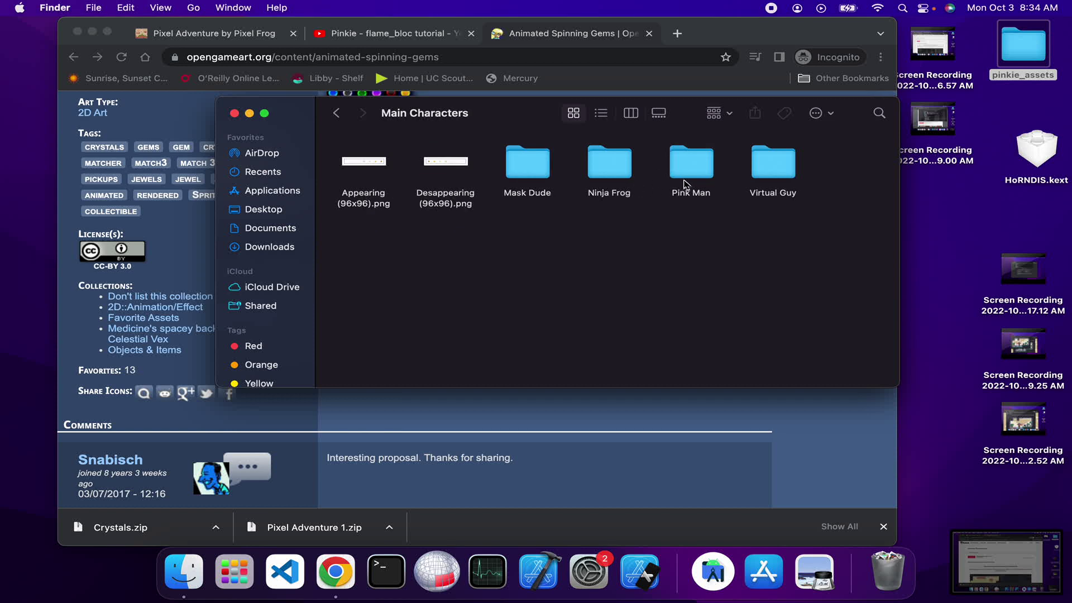
{"action": "left_click", "coordinate": [687, 178]}
{"action": "double_click", "coordinate": [687, 178]}
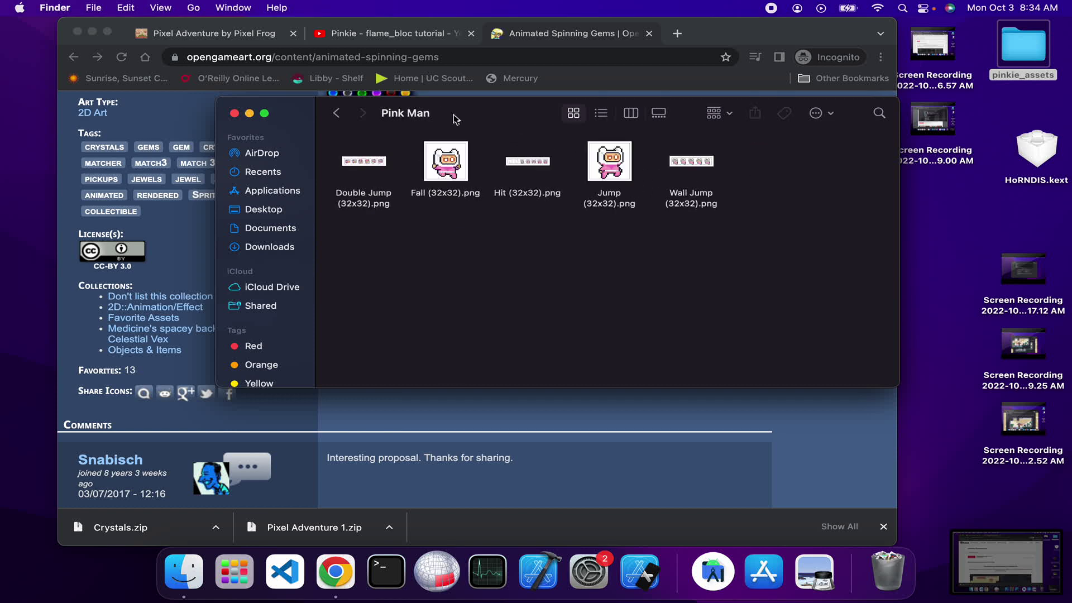
{"action": "left_click", "coordinate": [336, 114]}
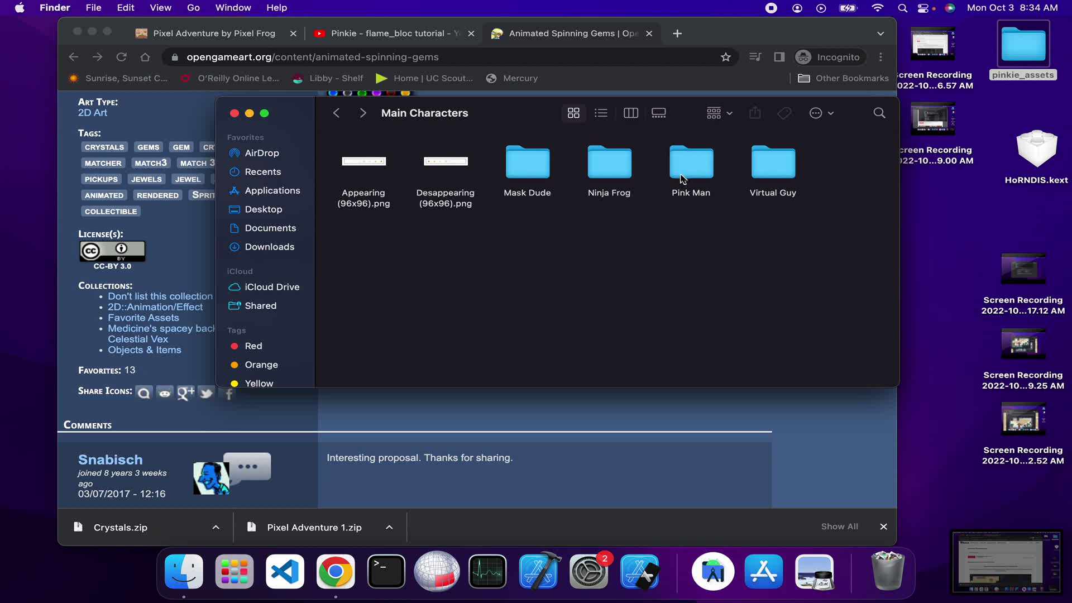
{"action": "key", "text": "super+c"}
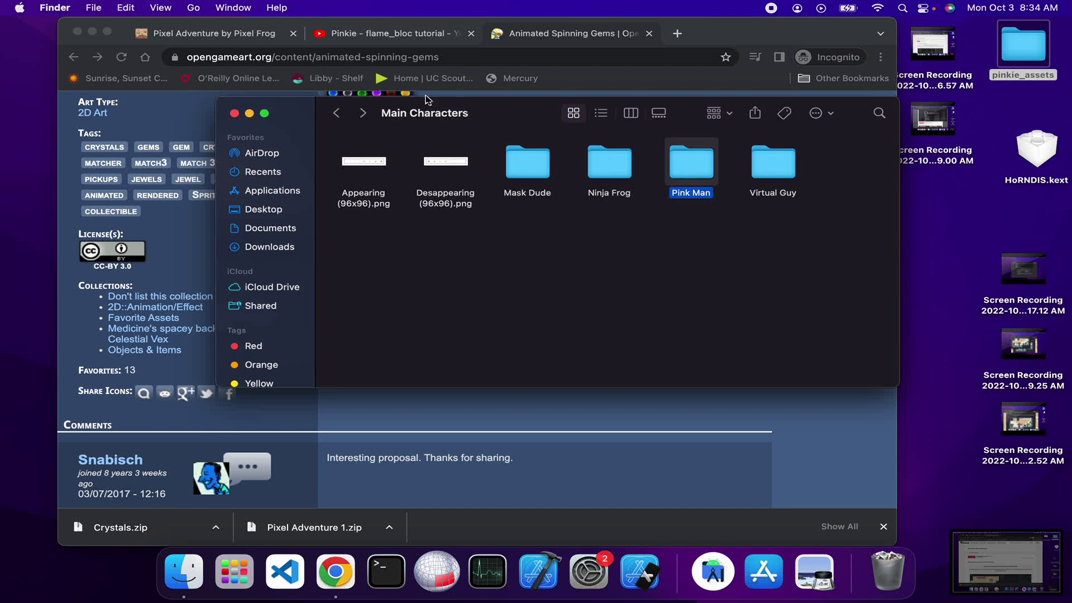
{"action": "left_click", "coordinate": [334, 115]}
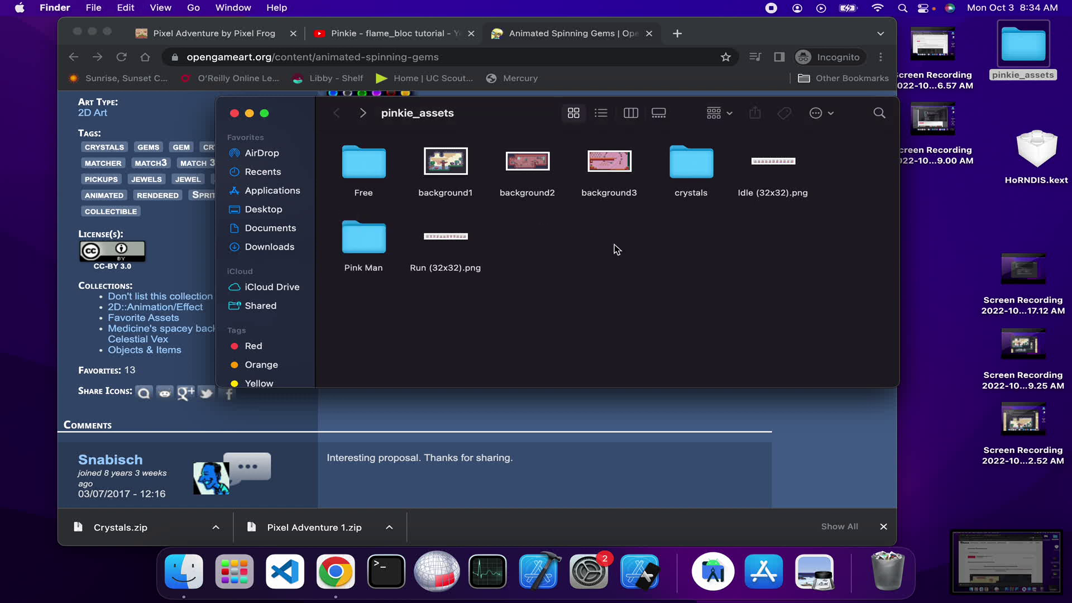
- Trash the Free asset pack folder from pinkie_assets
{"action": "left_click", "coordinate": [373, 172]}
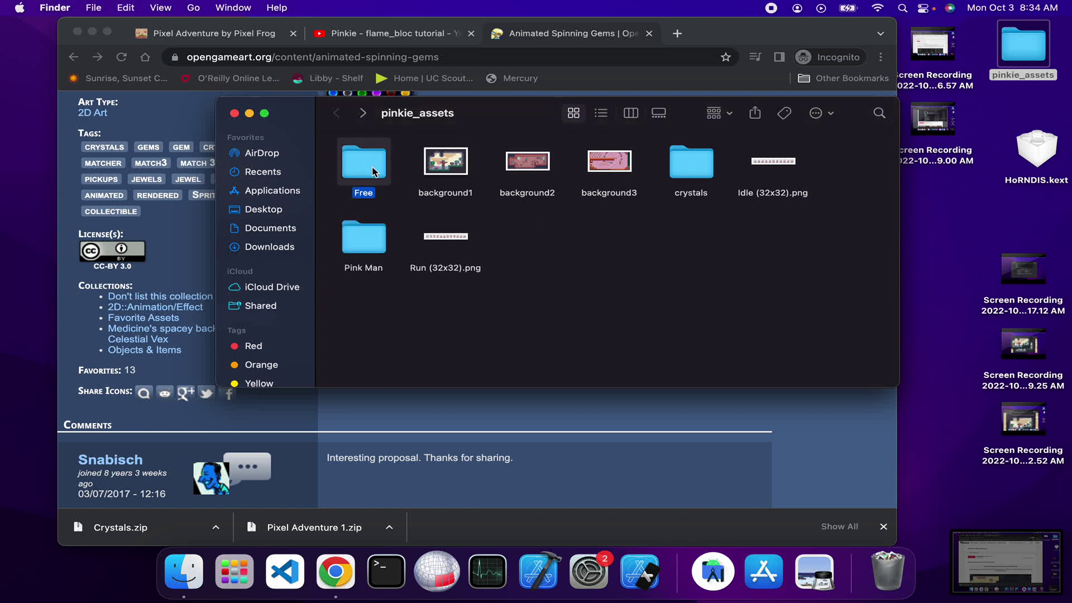
{"action": "right_click", "coordinate": [373, 172]}
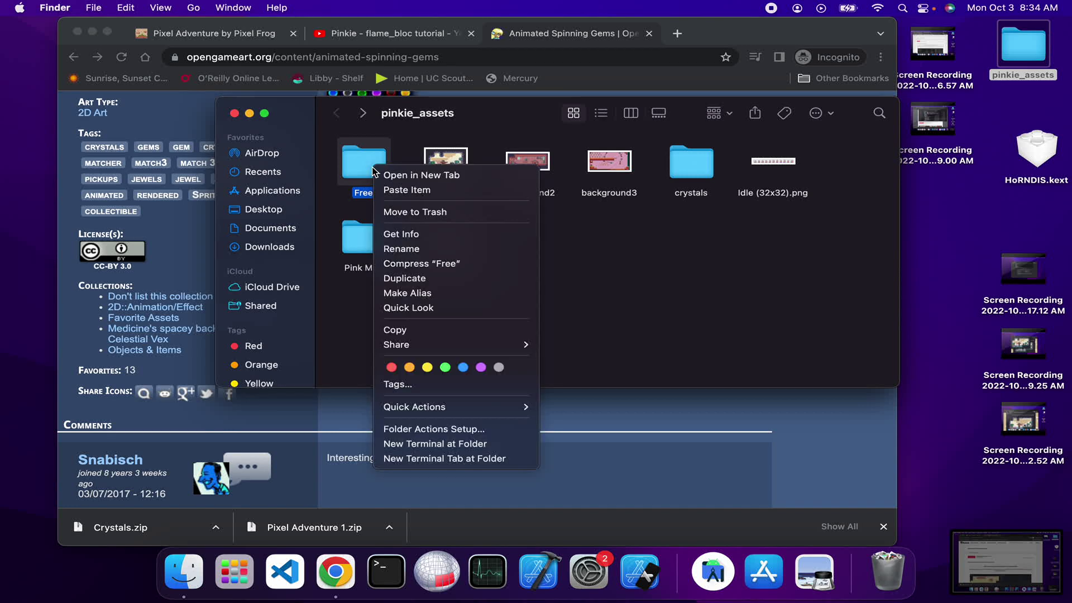
{"action": "left_click", "coordinate": [423, 212]}
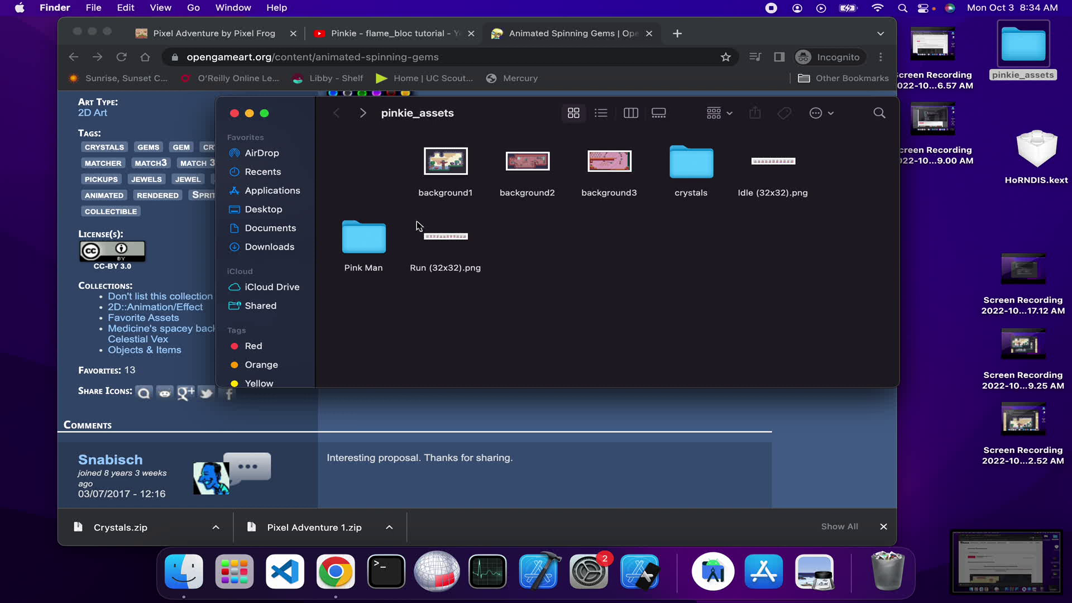